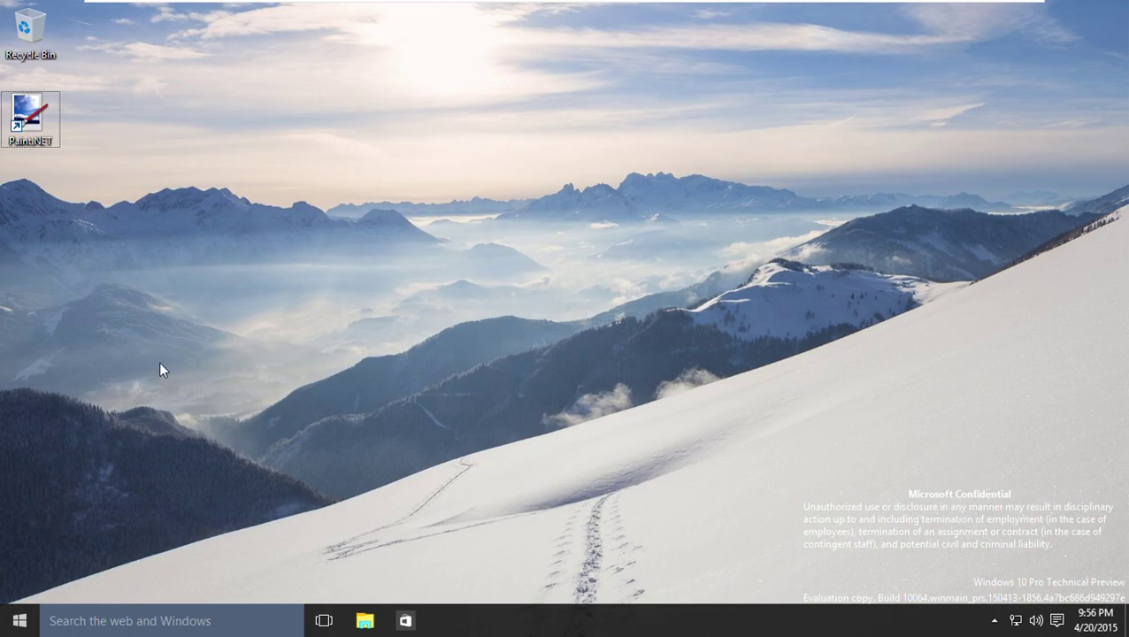
Create a new text document in the Documents folder
{"action": "left_click", "coordinate": [363, 620]}
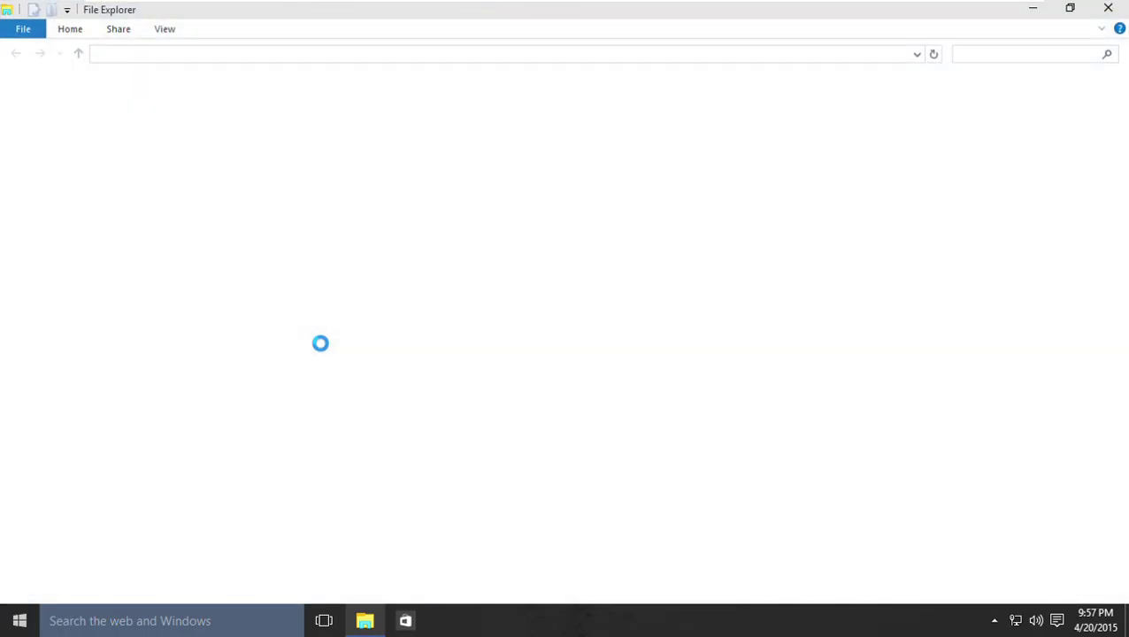
{"action": "left_click", "coordinate": [78, 182]}
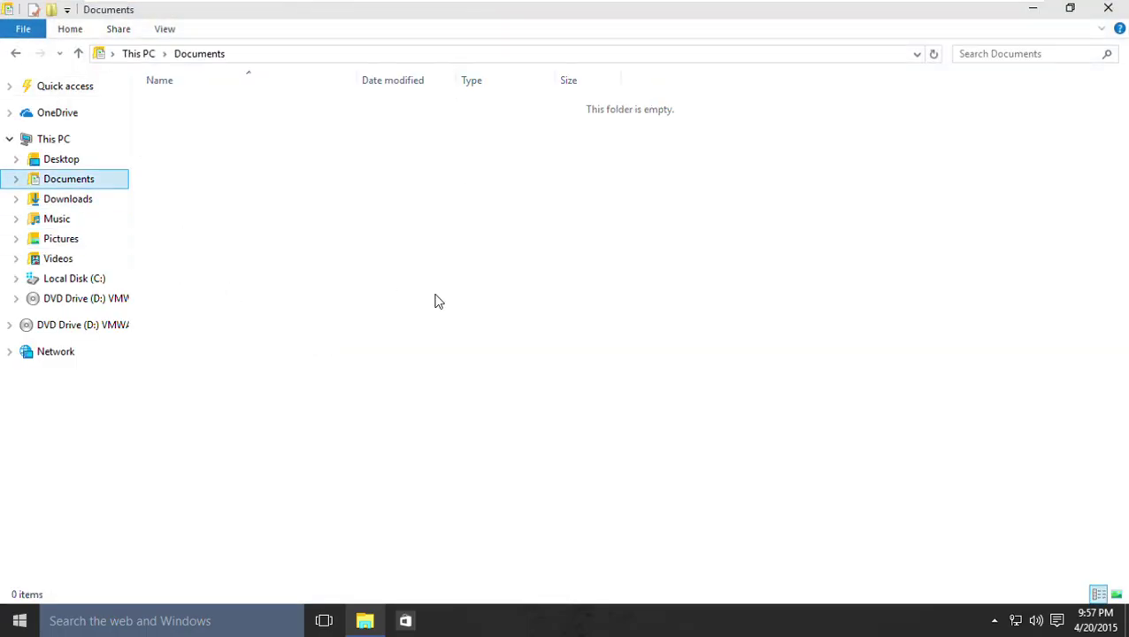
{"action": "right_click", "coordinate": [445, 301]}
{"action": "mouse_move", "coordinate": [570, 502]}
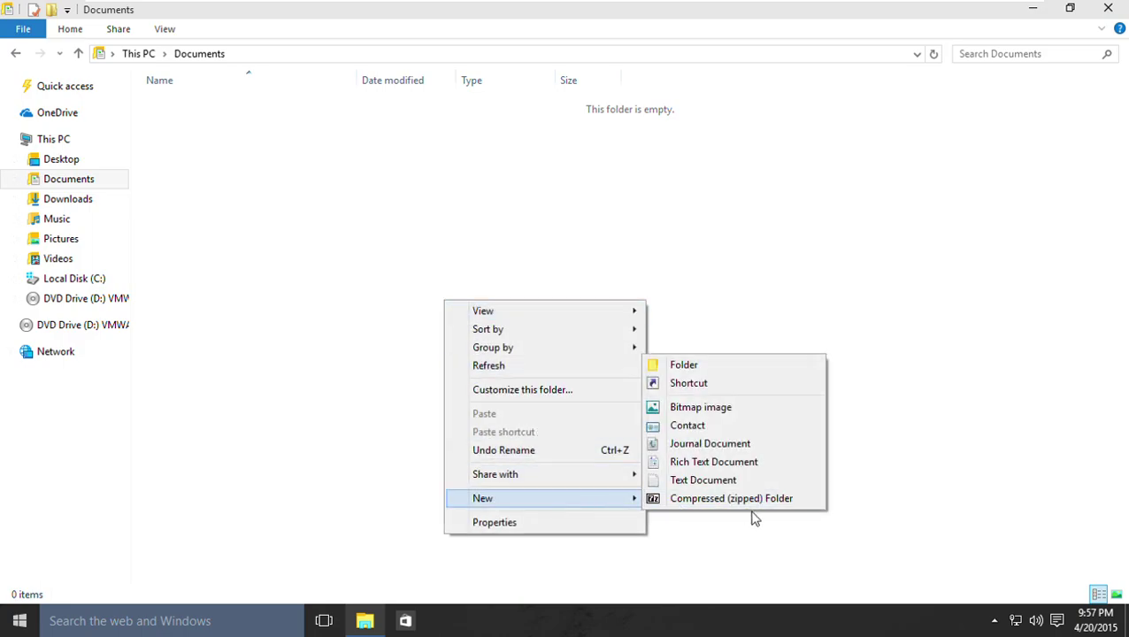
{"action": "left_click", "coordinate": [751, 482]}
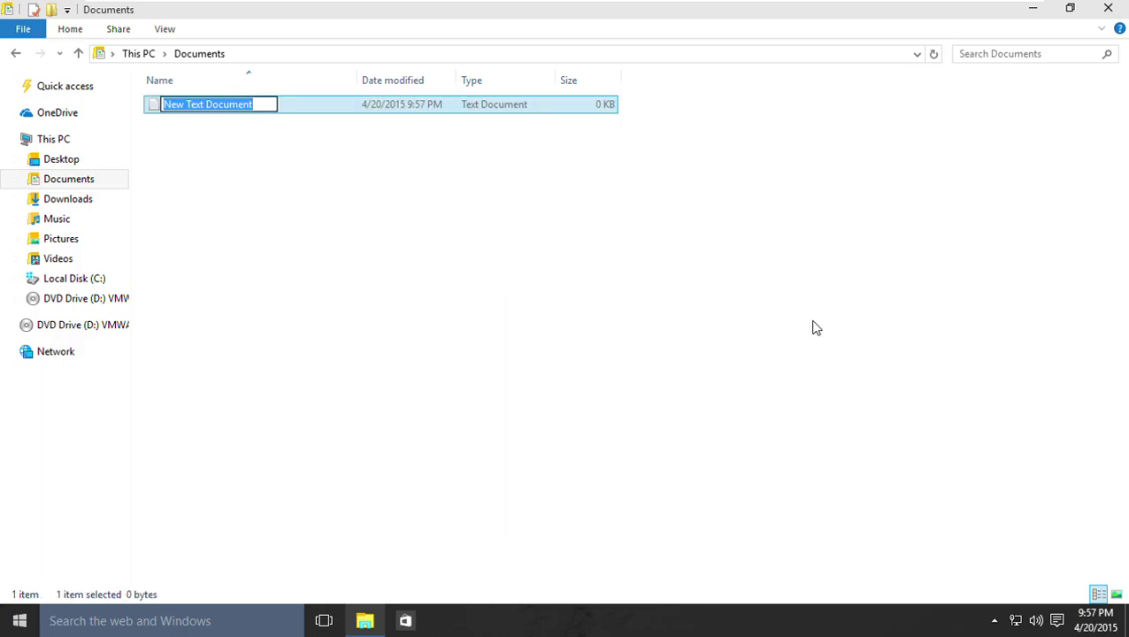
Name the document "Opened files Microsoft Logos pictures fonts present, future, eruler, eras from WHwNRV Update Silvertronic v1.5"
{"action": "type", "text": "Opene"}
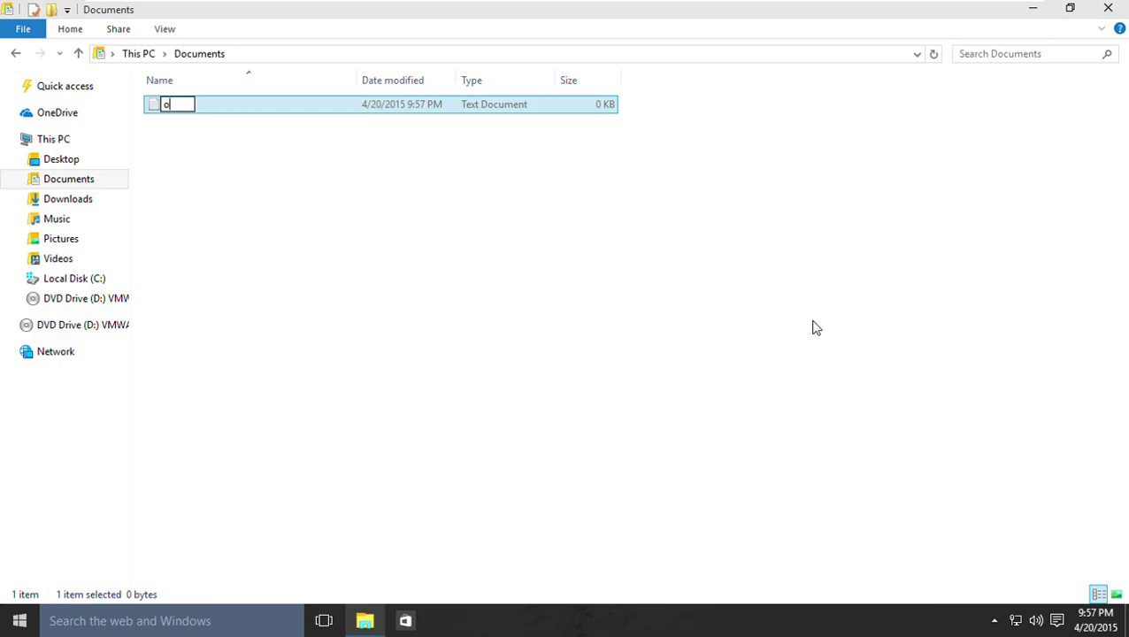
{"action": "type", "text": "d f"}
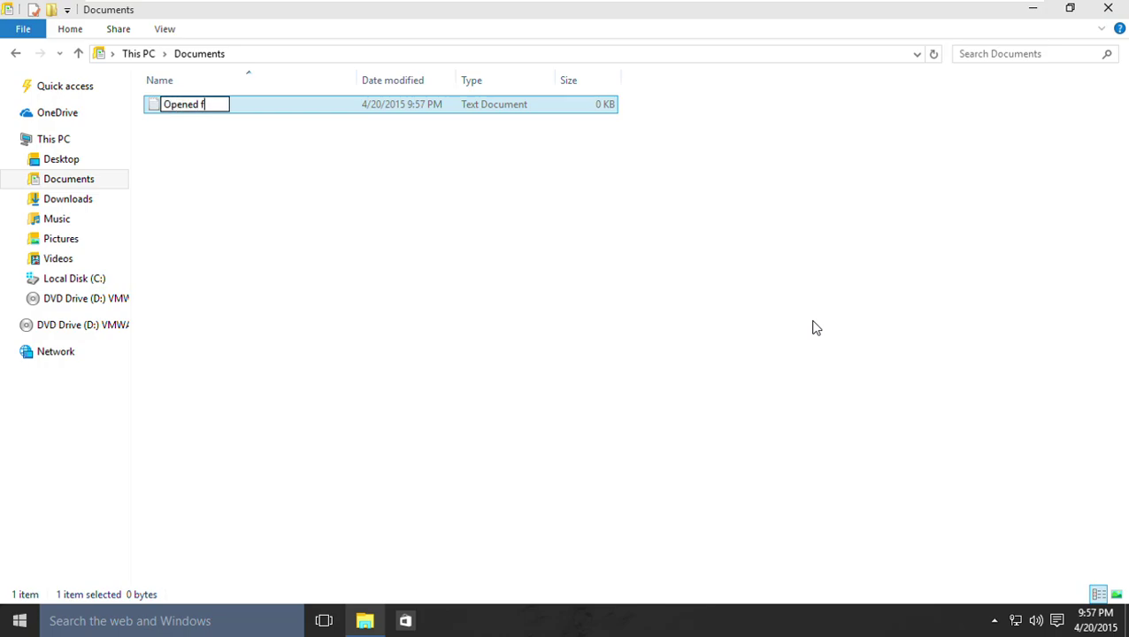
{"action": "type", "text": "iles Microsof"}
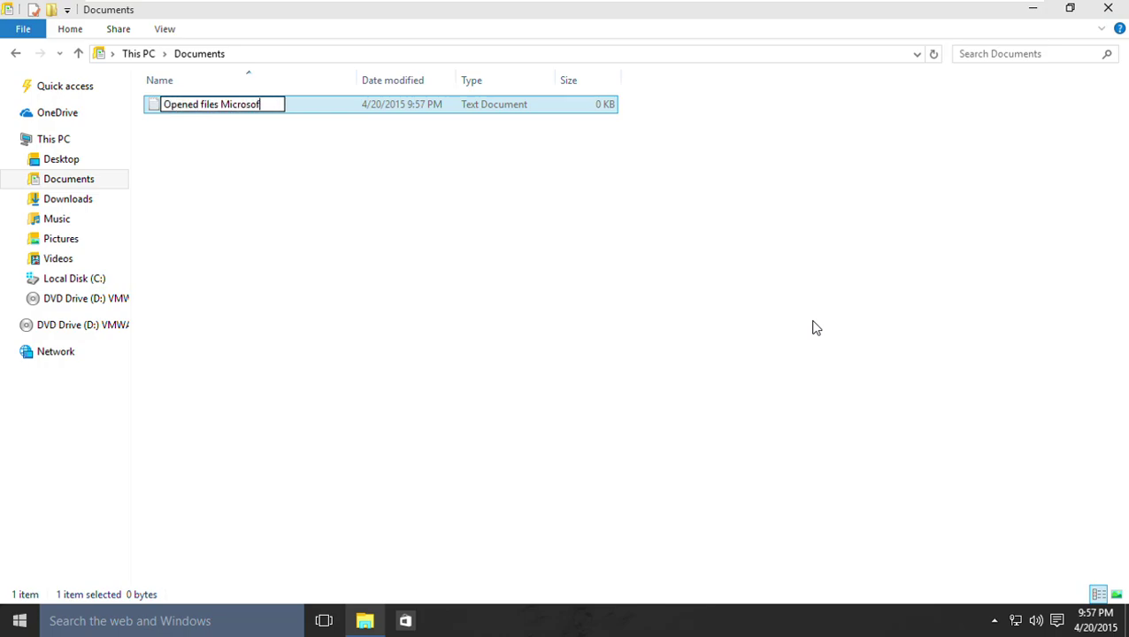
{"action": "type", "text": "t Logos pictures "}
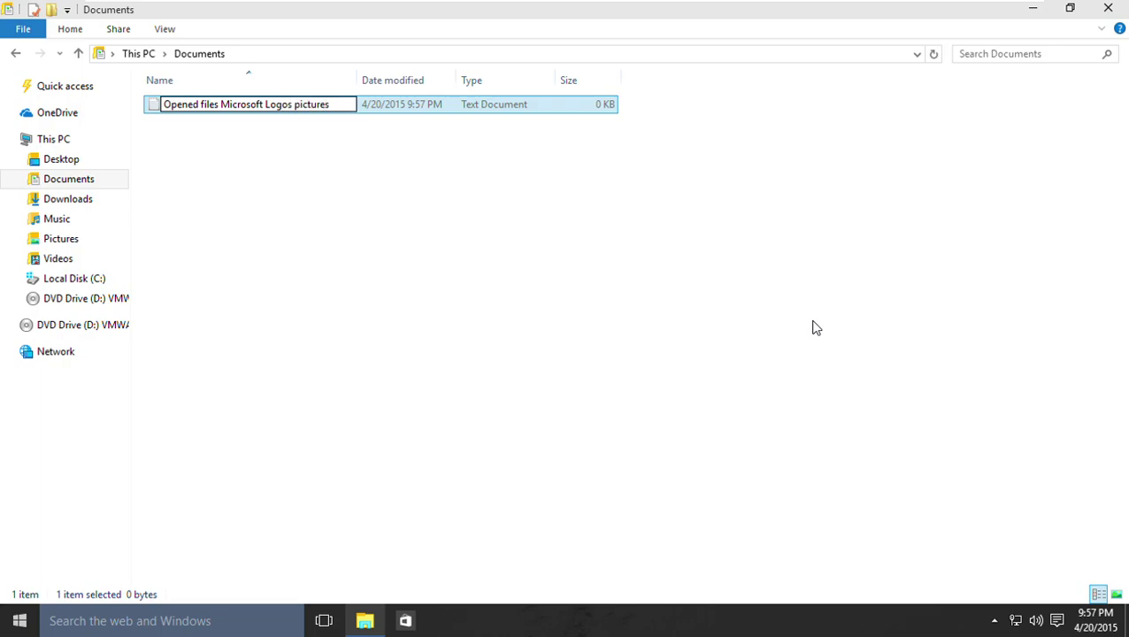
{"action": "type", "text": "presents"}
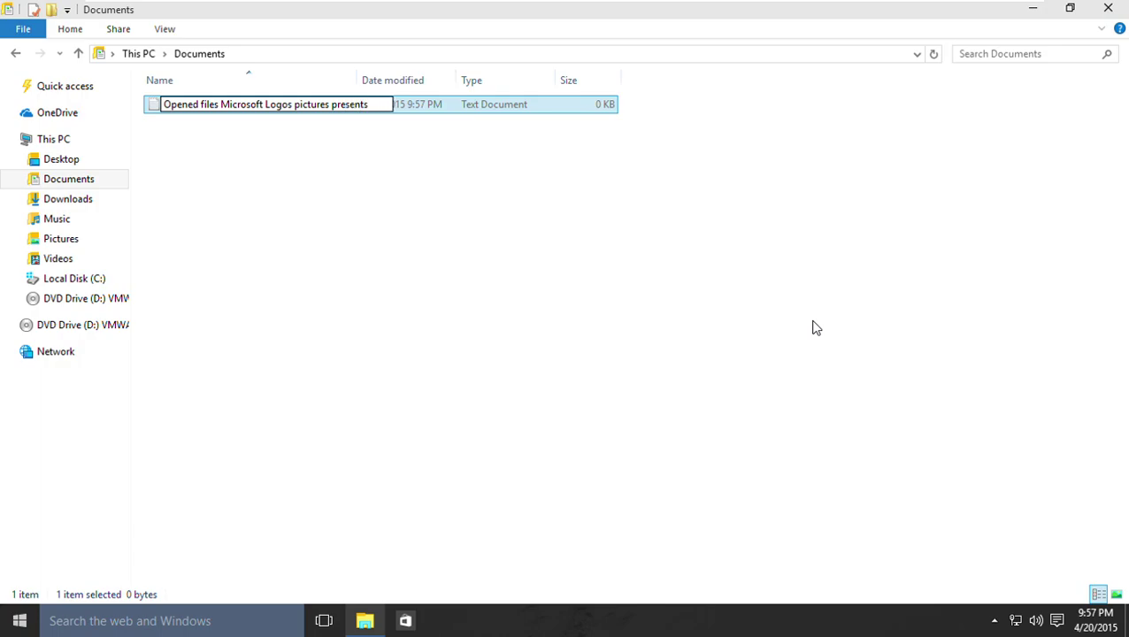
{"action": "key", "text": "BackSpace"}
{"action": "type", "text": ", future"}
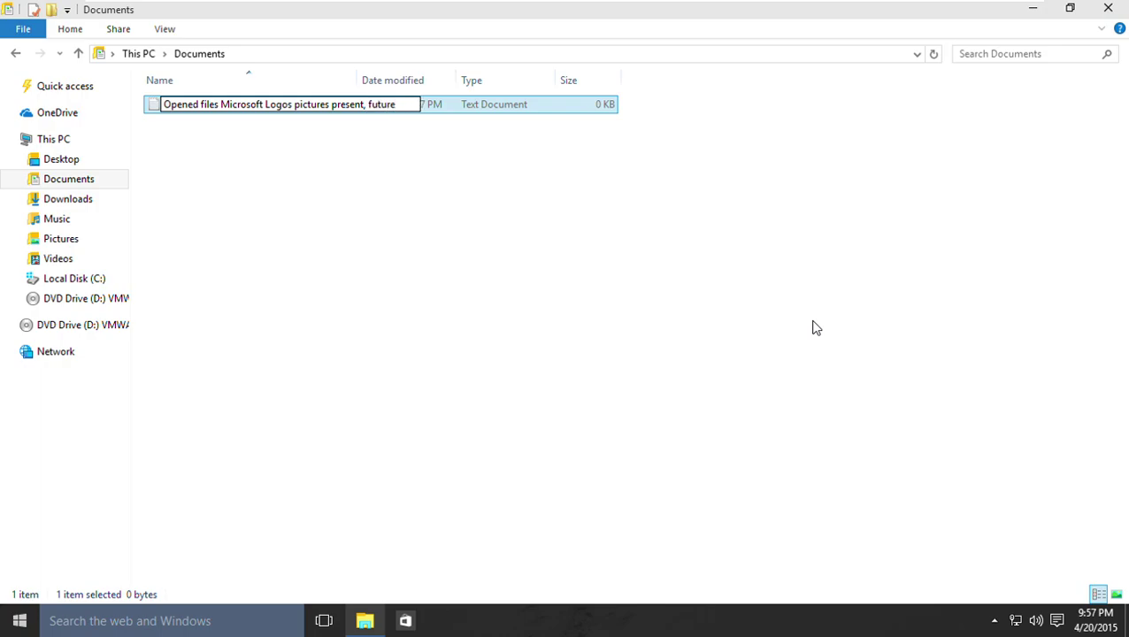
{"action": "key", "text": "Left"}
{"action": "key", "text": "Left"}
{"action": "key", "text": "Left"}
{"action": "key", "text": "Left"}
{"action": "key", "text": "Left"}
{"action": "key", "text": "Left"}
{"action": "key", "text": "Left"}
{"action": "key", "text": "Left"}
{"action": "key", "text": "Left"}
{"action": "key", "text": "Left"}
{"action": "key", "text": "Left"}
{"action": "type", "text": "fonts"}
{"action": "key", "text": "Right"}
{"action": "key", "text": "Right"}
{"action": "key", "text": "Right"}
{"action": "key", "text": "Right"}
{"action": "key", "text": "Right"}
{"action": "key", "text": "Right"}
{"action": "key", "text": "Right"}
{"action": "key", "text": "Right"}
{"action": "key", "text": "Right"}
{"action": "key", "text": "Right"}
{"action": "key", "text": "Right"}
{"action": "type", "text": ", eruler, eras"}
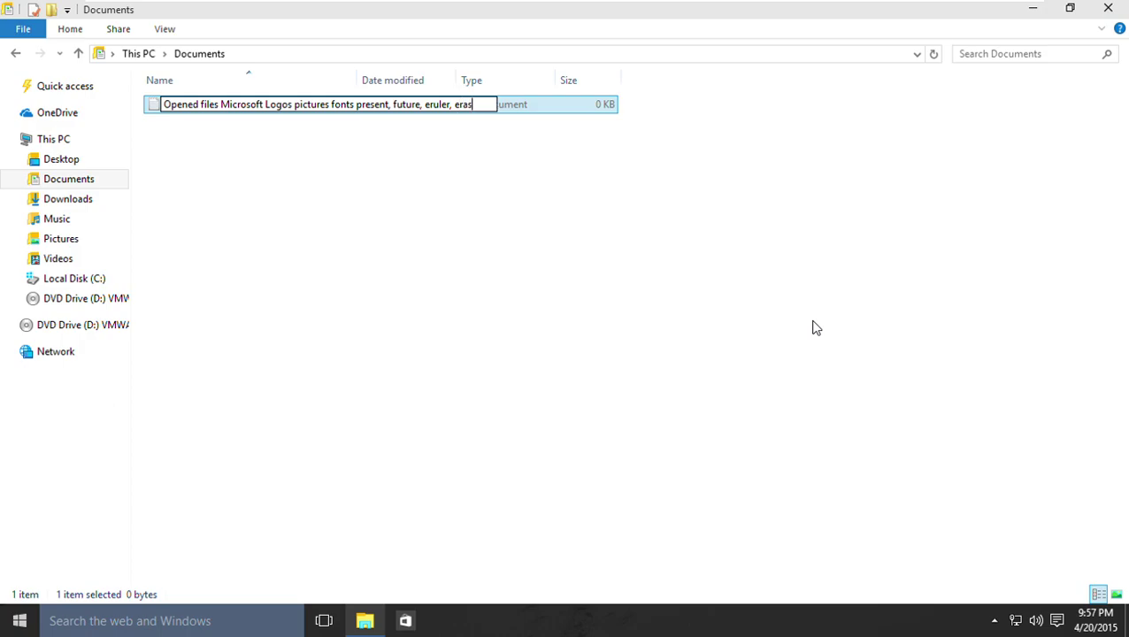
{"action": "type", "text": " from WH"}
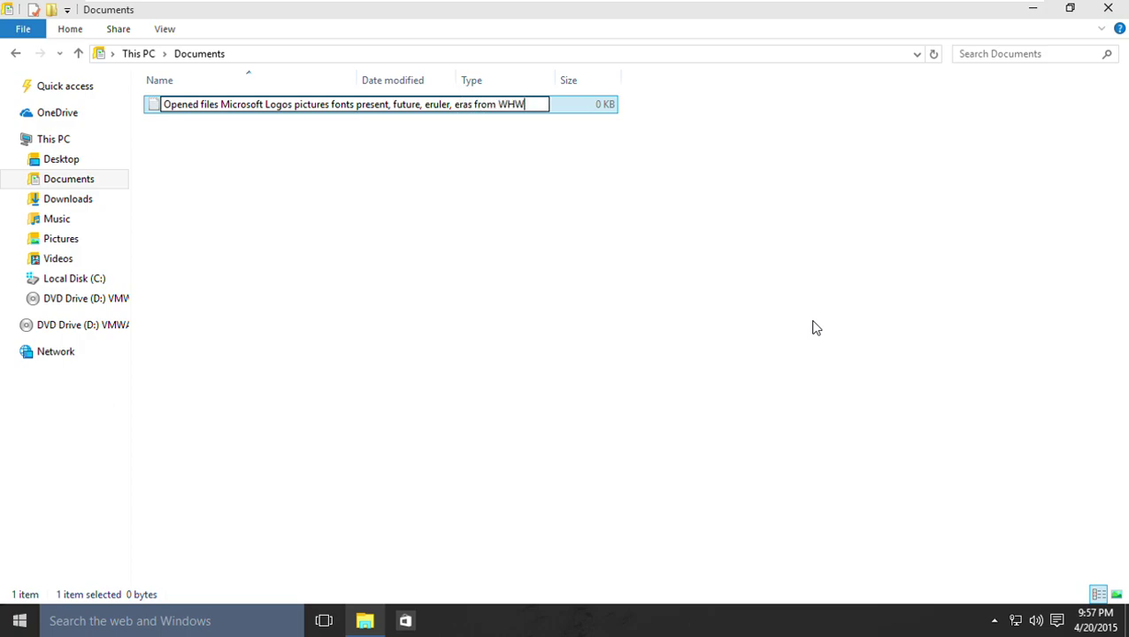
{"action": "type", "text": "wNRV Update Silvertronic v1.5"}
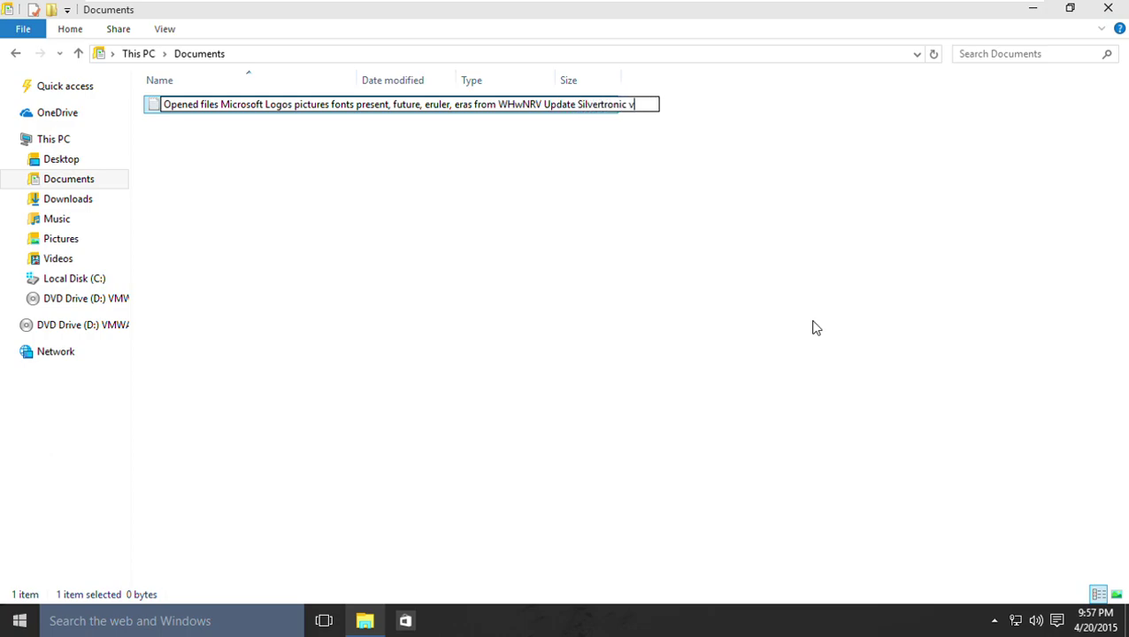
{"action": "key", "text": "Return"}
Open the new text document in Notepad, then copy its full file name in File Explorer
{"action": "key", "text": "Return"}
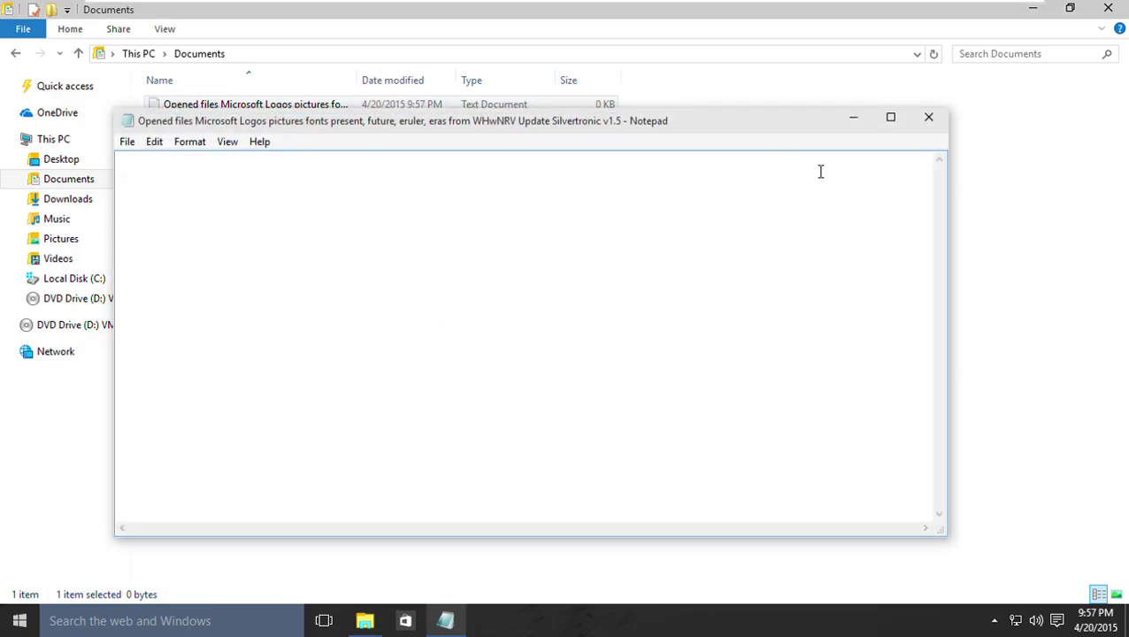
{"action": "left_click", "coordinate": [855, 118]}
{"action": "key", "text": "shift+F10"}
{"action": "key", "text": "Up"}
{"action": "key", "text": "Up"}
{"action": "key", "text": "Up"}
{"action": "key", "text": "Down"}
{"action": "key", "text": "Return"}
{"action": "key", "text": "ctrl+c"}
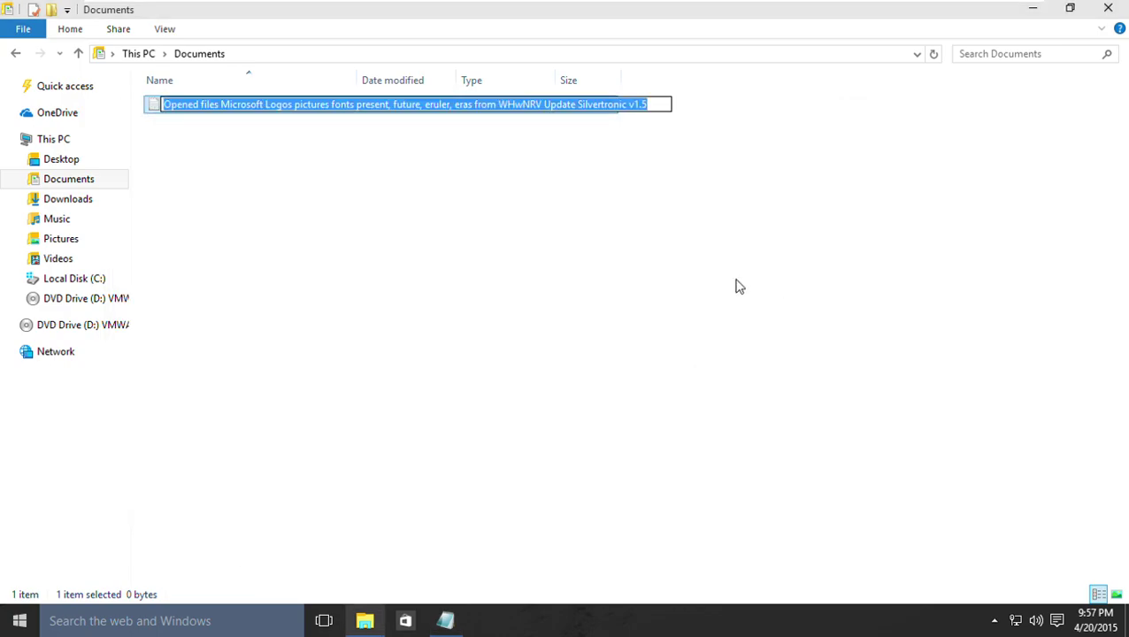
Paste the copied file name as the first line in Notepad and append "lists:"
{"action": "left_click", "coordinate": [446, 620]}
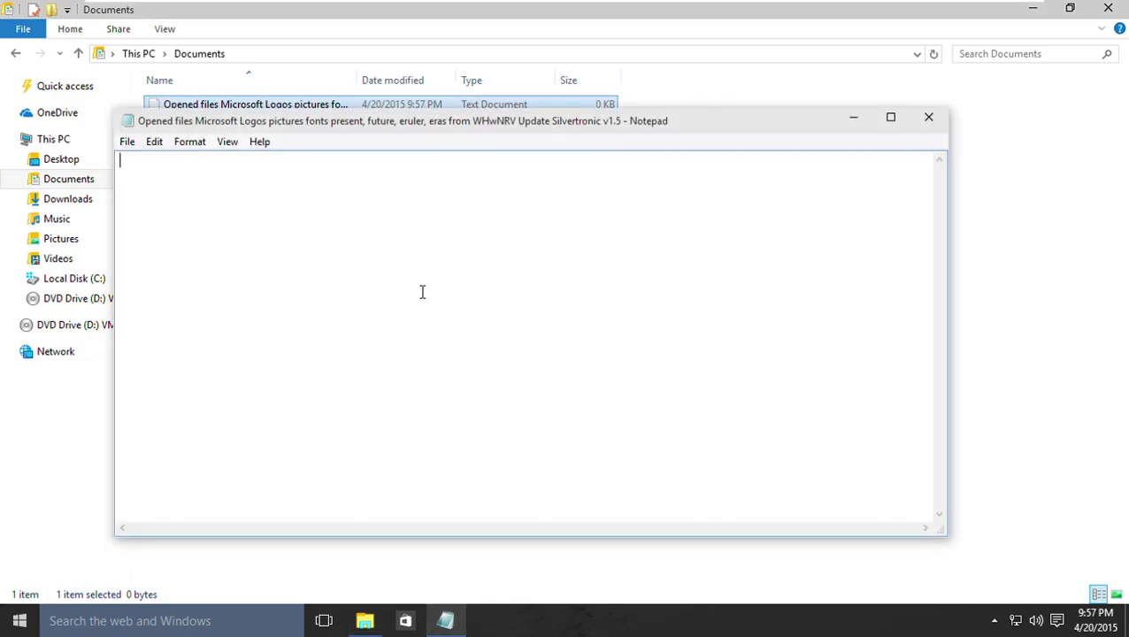
{"action": "key", "text": "ctrl+v"}
{"action": "type", "text": "v1.5 "}
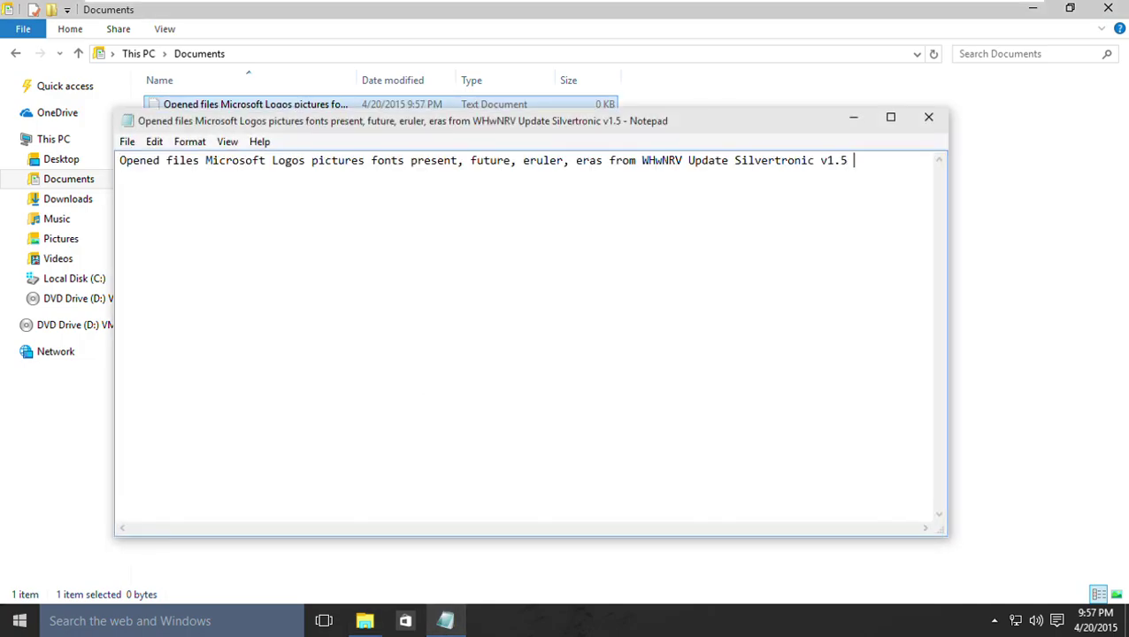
{"action": "type", "text": "lists:"}
Add the line "Microsoft Logos 2012-Present and 2026: Segoe UI" below the heading
{"action": "key", "text": "Return"}
{"action": "type", "text": "Microsoft L"}
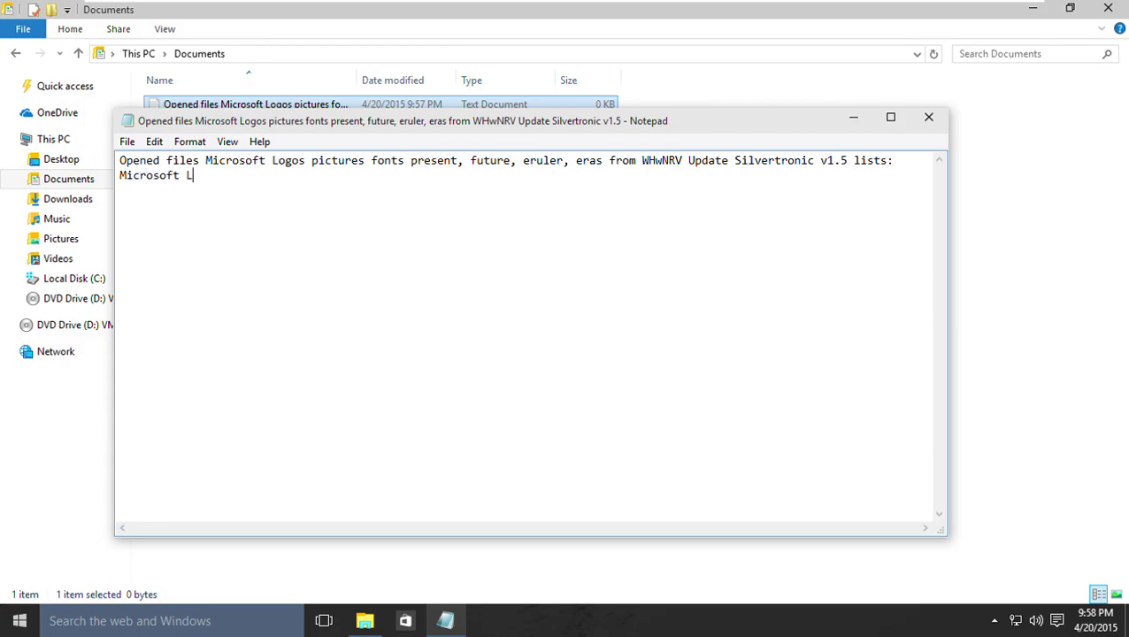
{"action": "type", "text": "ogos 2012-Presen"}
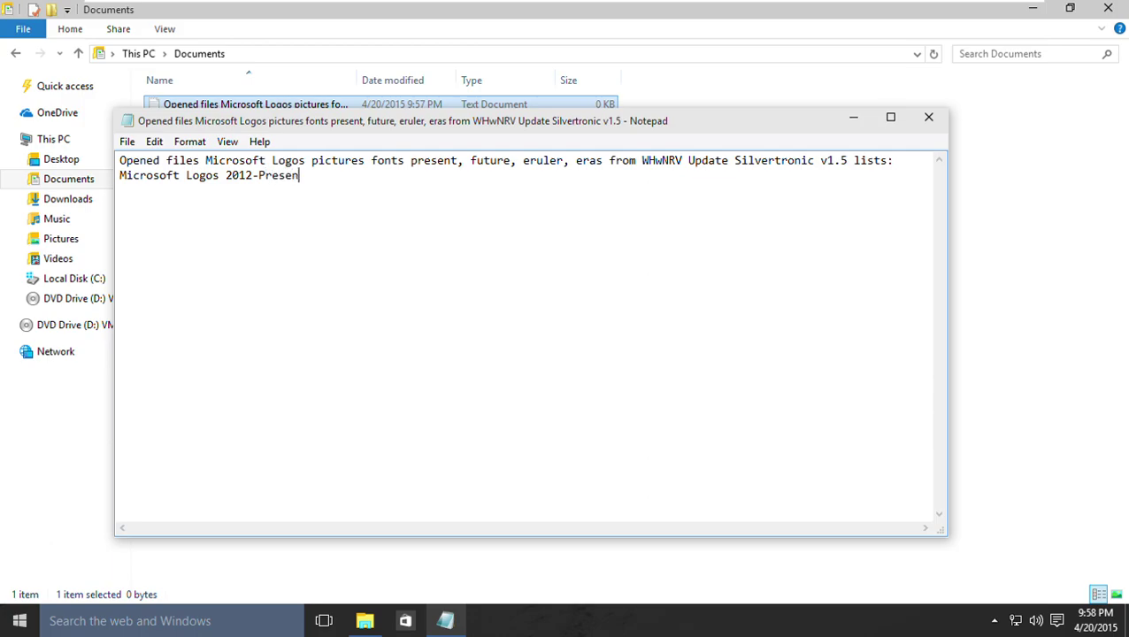
{"action": "type", "text": "t and "}
{"action": "type", "text": "2026"}
{"action": "type", "text": ": S"}
{"action": "type", "text": "egue"}
{"action": "key", "text": "BackSpace"}
{"action": "key", "text": "BackSpace"}
{"action": "type", "text": "oe UI "}
Add the line "Microsoft Logos 2085: Conthrax Sb" to the list
{"action": "type", "text": "Microsoft Logos"}
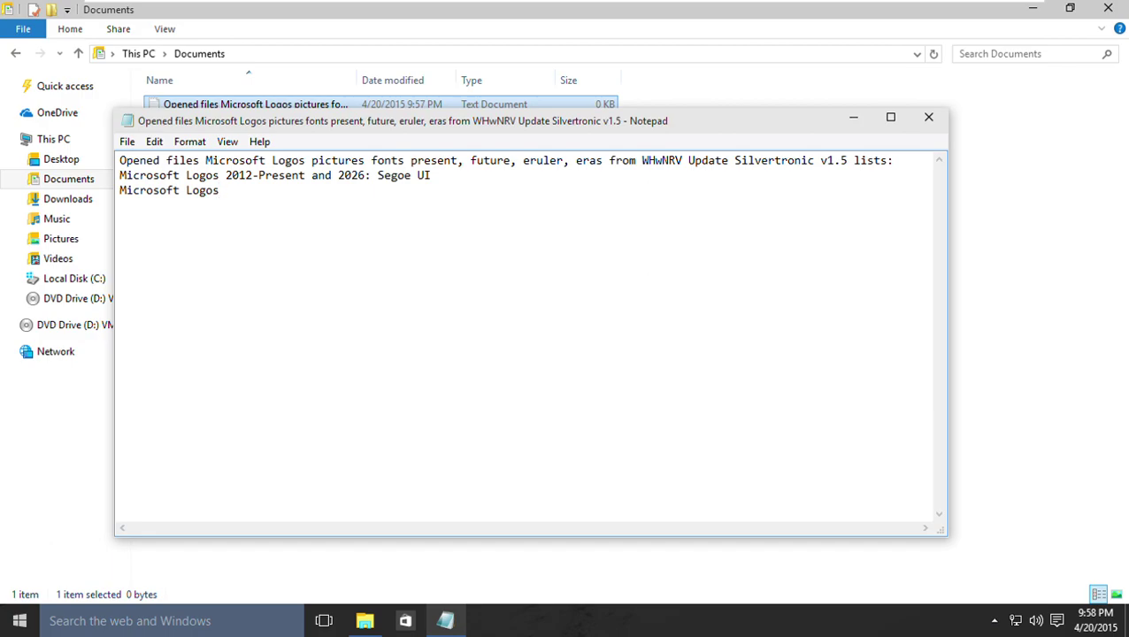
{"action": "type", "text": "2085: Conthrax "}
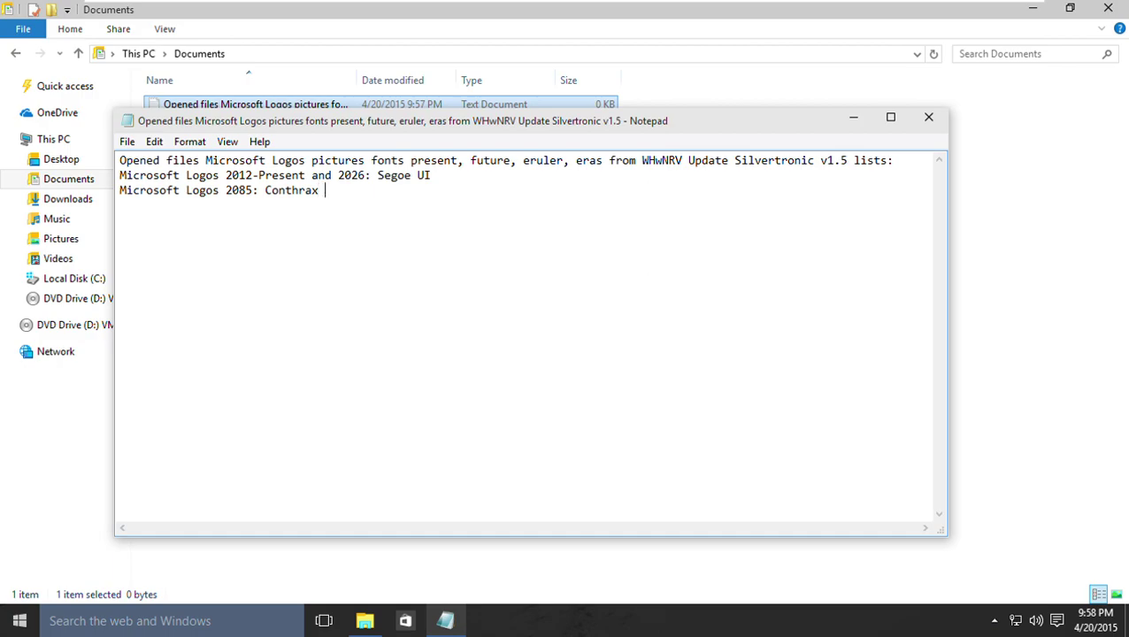
{"action": "type", "text": "Sb"}
Add the line "Microsoft Logos 2115: AR DESTINE" to the list
{"action": "key", "text": "Return"}
{"action": "type", "text": "Microsoft Logos 21155"}
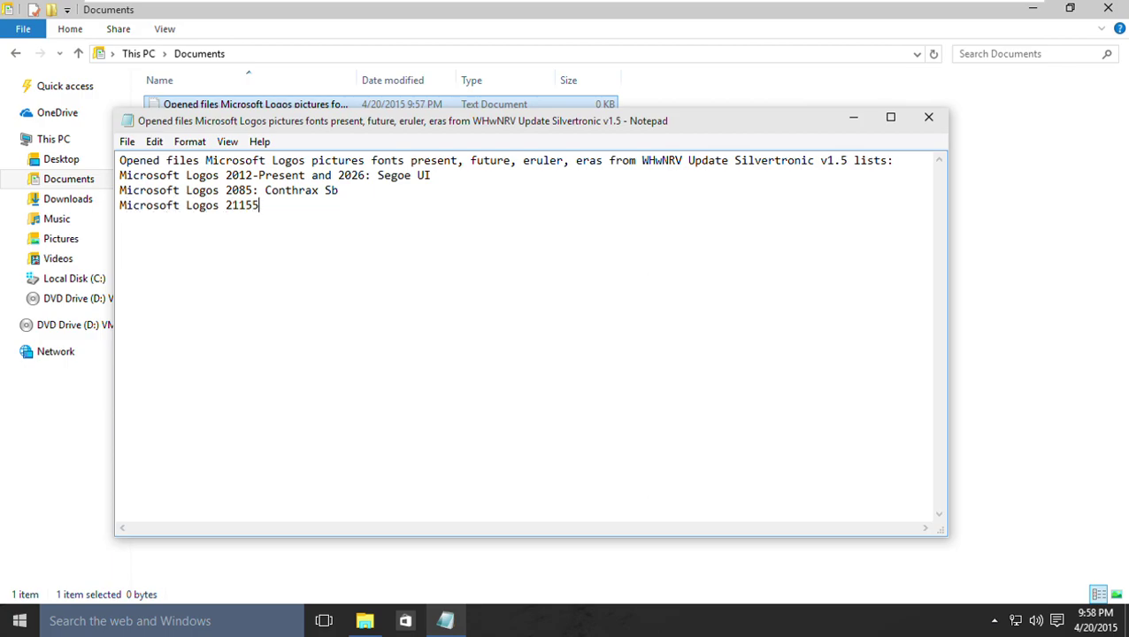
{"action": "key", "text": "BackSpace"}
{"action": "type", "text": ": AR DESTINE"}
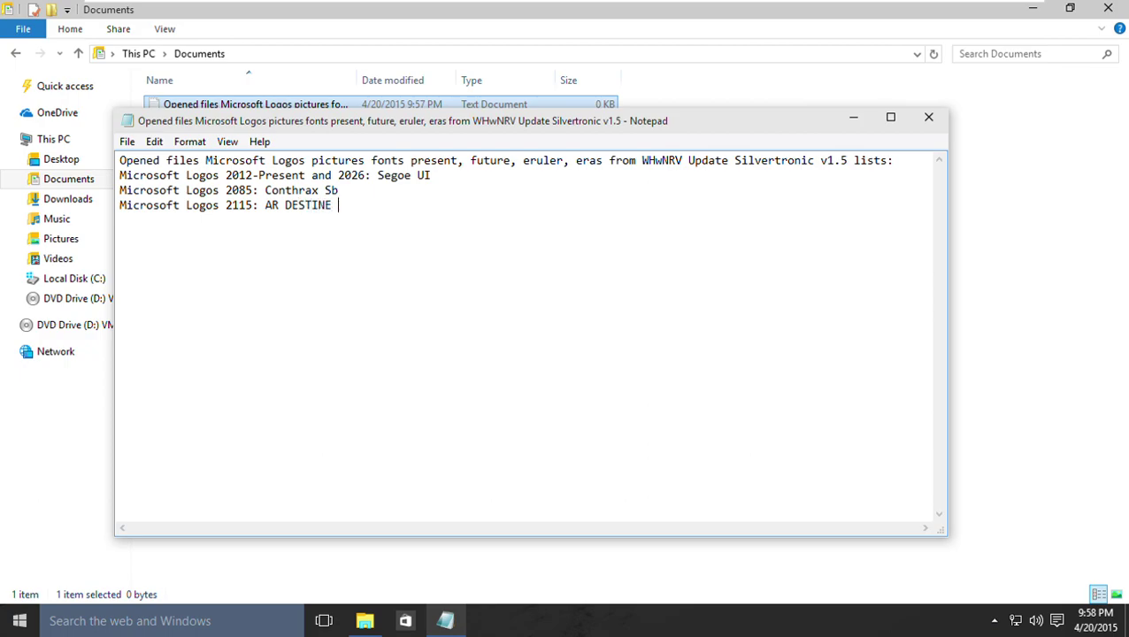
Add the line "Microsoft Logos 2120: Induction Regular" and start a new line below it
{"action": "key", "text": "Return"}
{"action": "type", "text": "Microsoft Logos 2120 \\"}
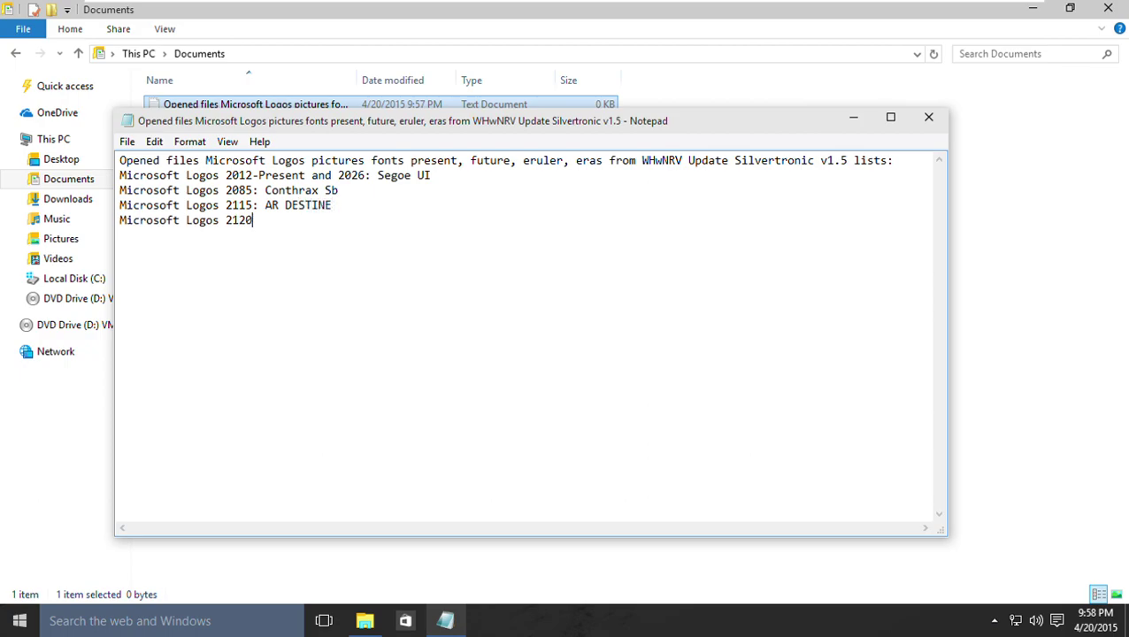
{"action": "key", "text": "BackSpace"}
{"action": "key", "text": "BackSpace"}
{"action": "type", "text": ": Induction Regular"}
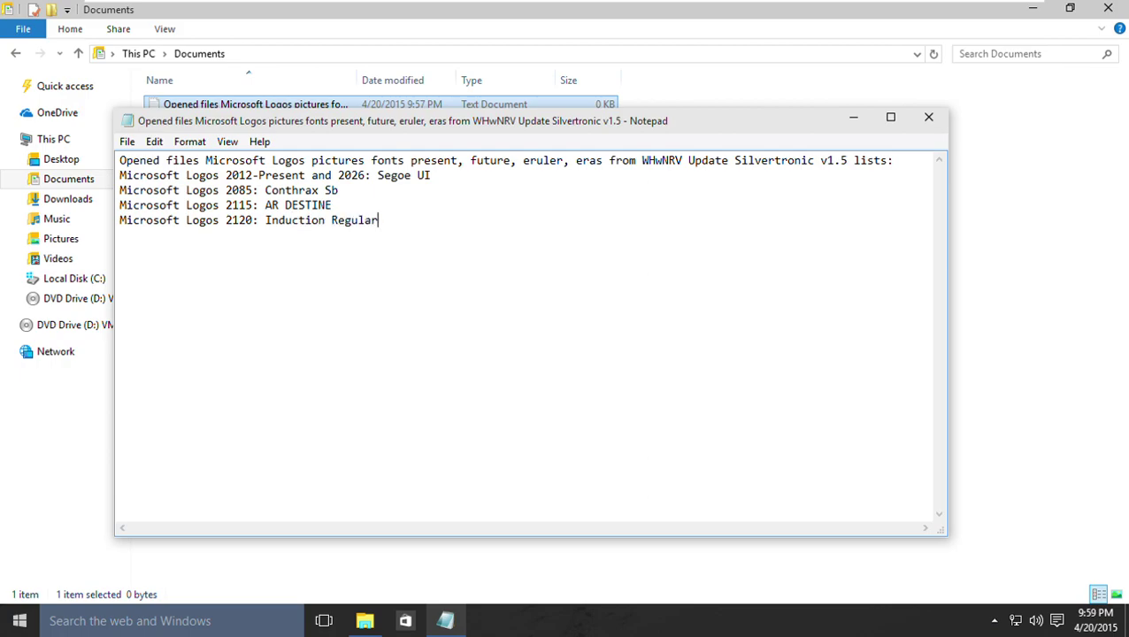
{"action": "key", "text": "Return"}
In File Explorer, go to the Microsoft folder under Pictures, Update Silvertronic Kit 1.5, 03. Resources, Logos
{"action": "left_click", "coordinate": [51, 246]}
{"action": "double_click", "coordinate": [247, 133]}
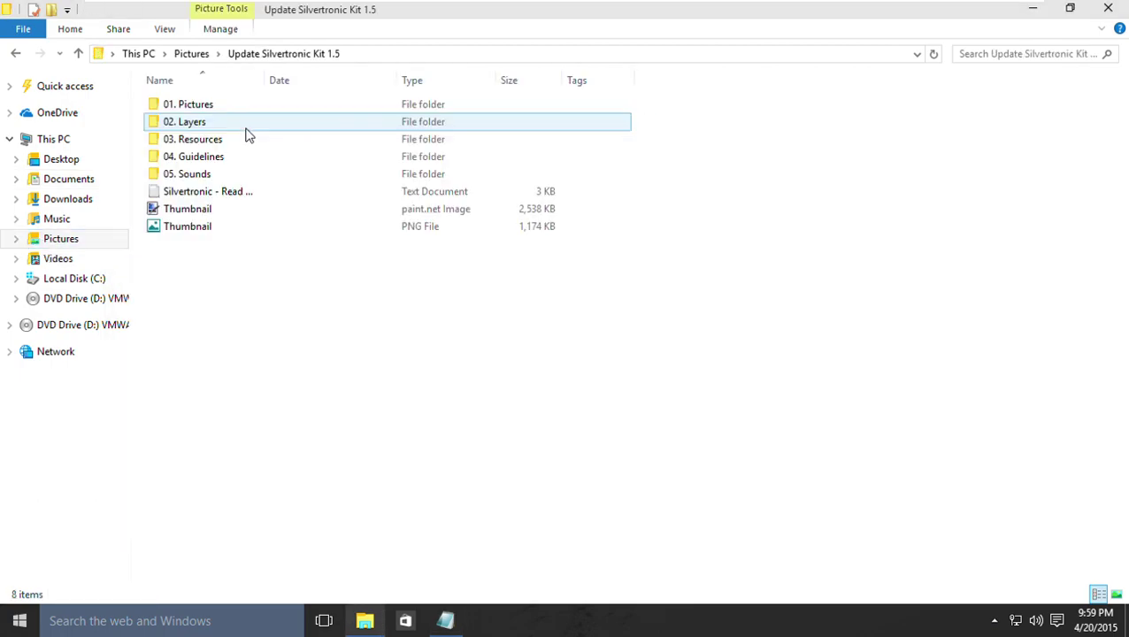
{"action": "double_click", "coordinate": [201, 142]}
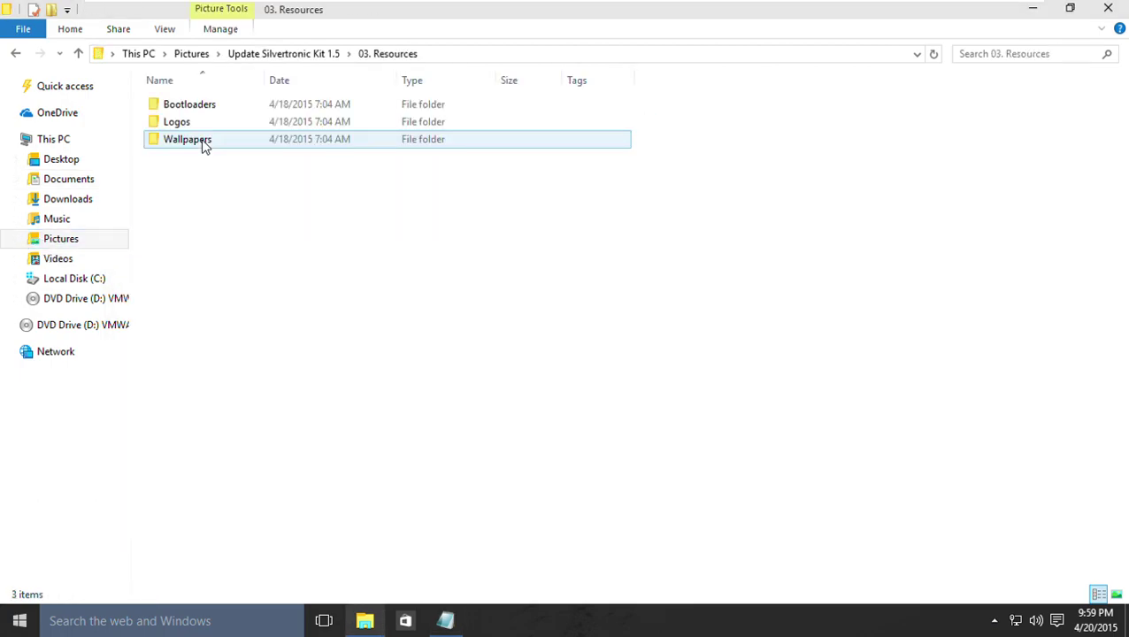
{"action": "double_click", "coordinate": [188, 122]}
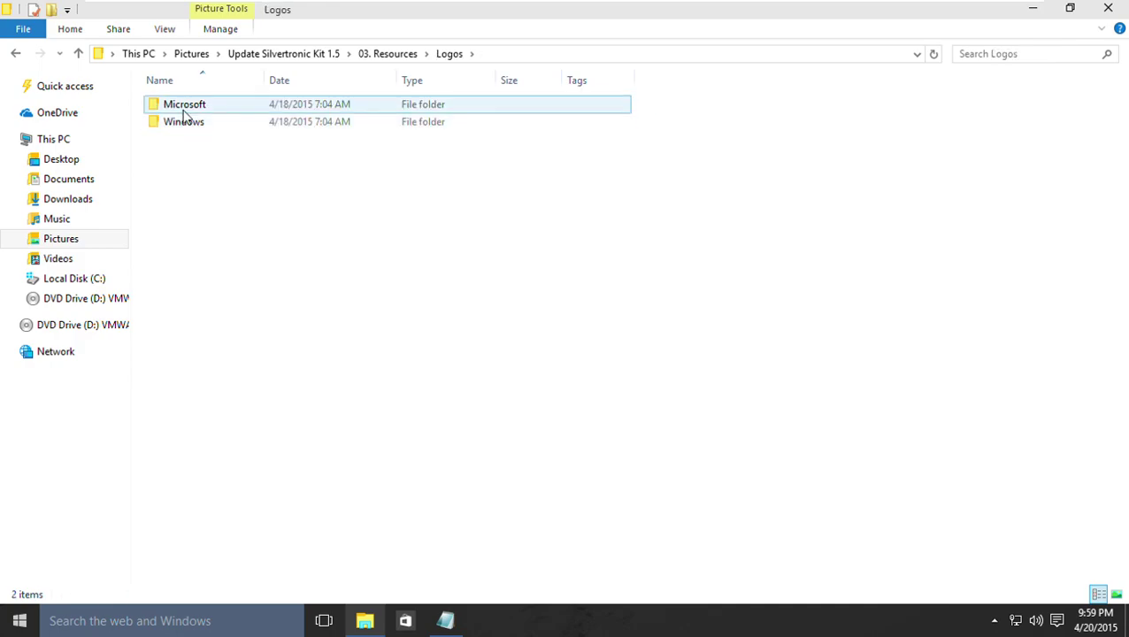
{"action": "key", "text": "Return"}
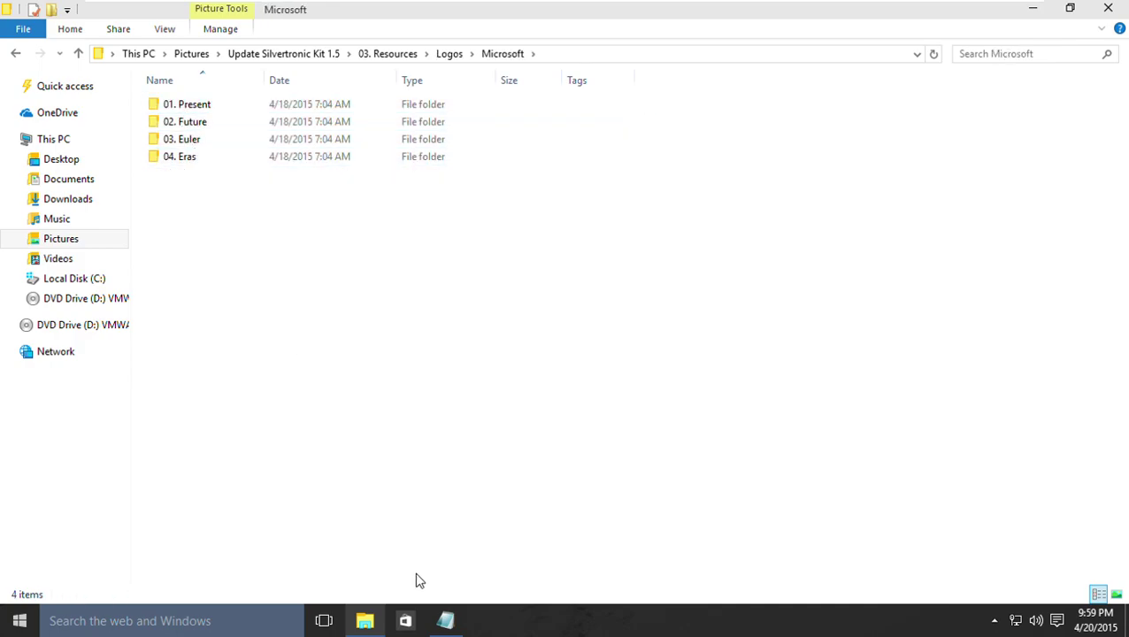
Open the 02. Future folder and look through its logo files for the 27999 logo
{"action": "left_click", "coordinate": [445, 621]}
{"action": "left_click", "coordinate": [446, 621]}
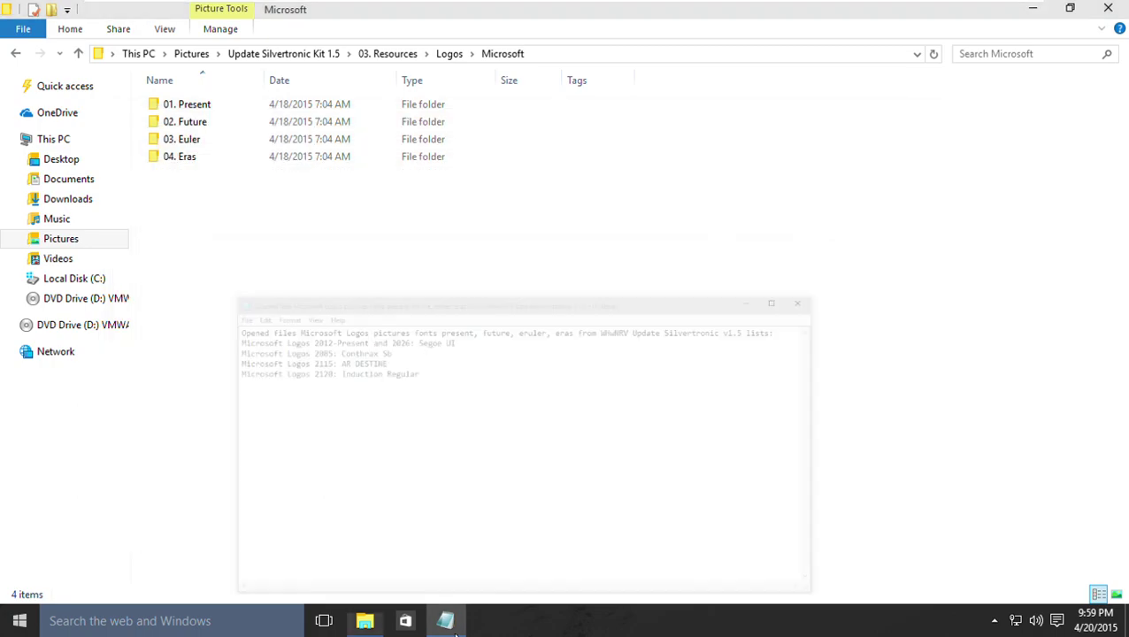
{"action": "double_click", "coordinate": [187, 127]}
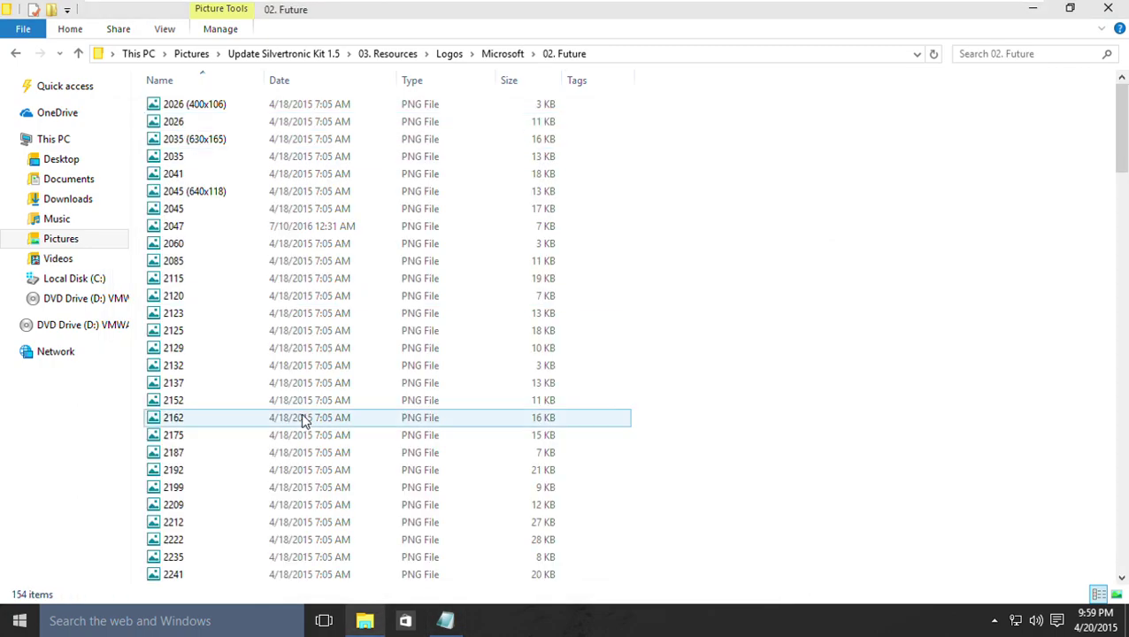
{"action": "scroll", "coordinate": [303, 420], "scroll_direction": "down", "scroll_amount": 20}
{"action": "scroll", "coordinate": [303, 421], "scroll_direction": "down", "scroll_amount": 1}
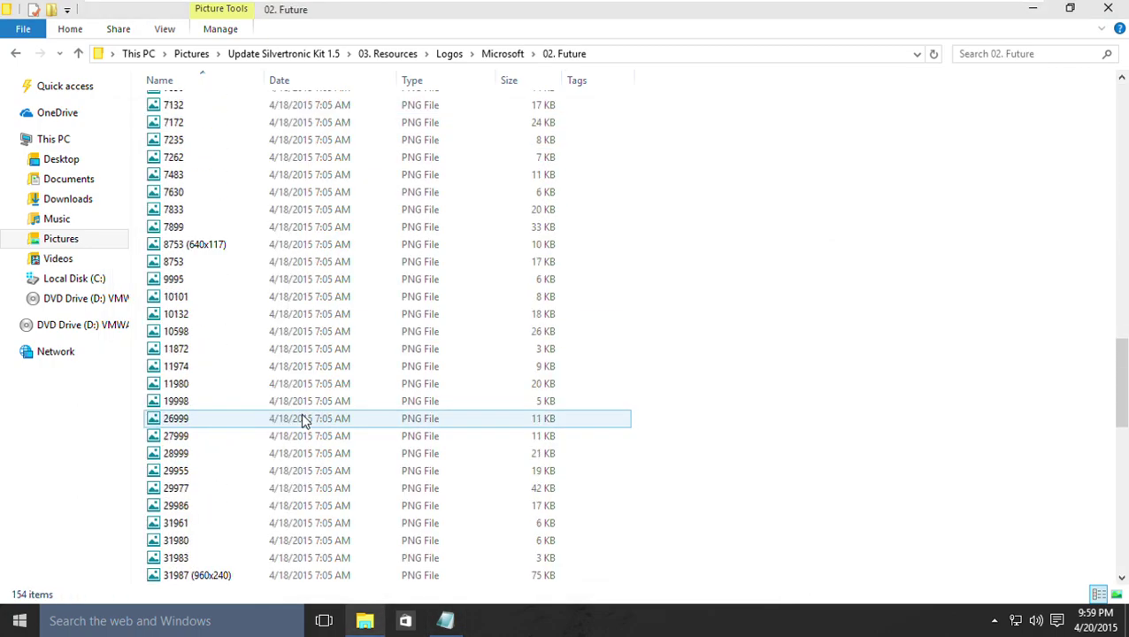
Add the line "Microsoft Logos 27999: More Coming Soon!" to the Notepad list, ending with a new line
{"action": "left_click", "coordinate": [445, 623]}
{"action": "left_click", "coordinate": [474, 363]}
{"action": "type", "text": "Microsoft Logo"}
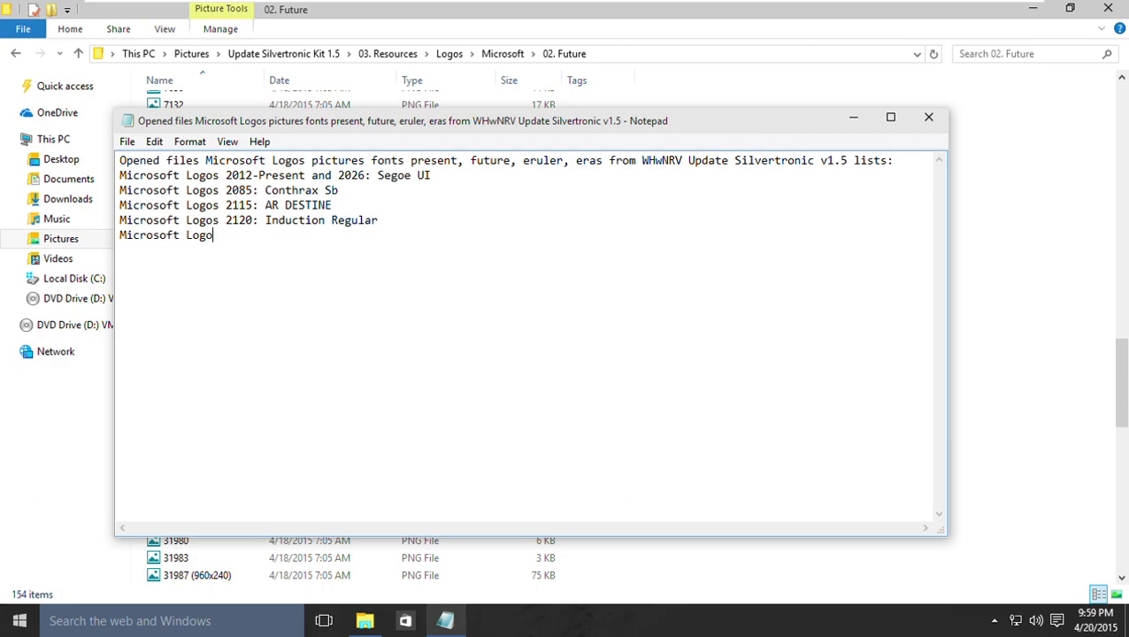
{"action": "type", "text": "s 27999: More Comin"}
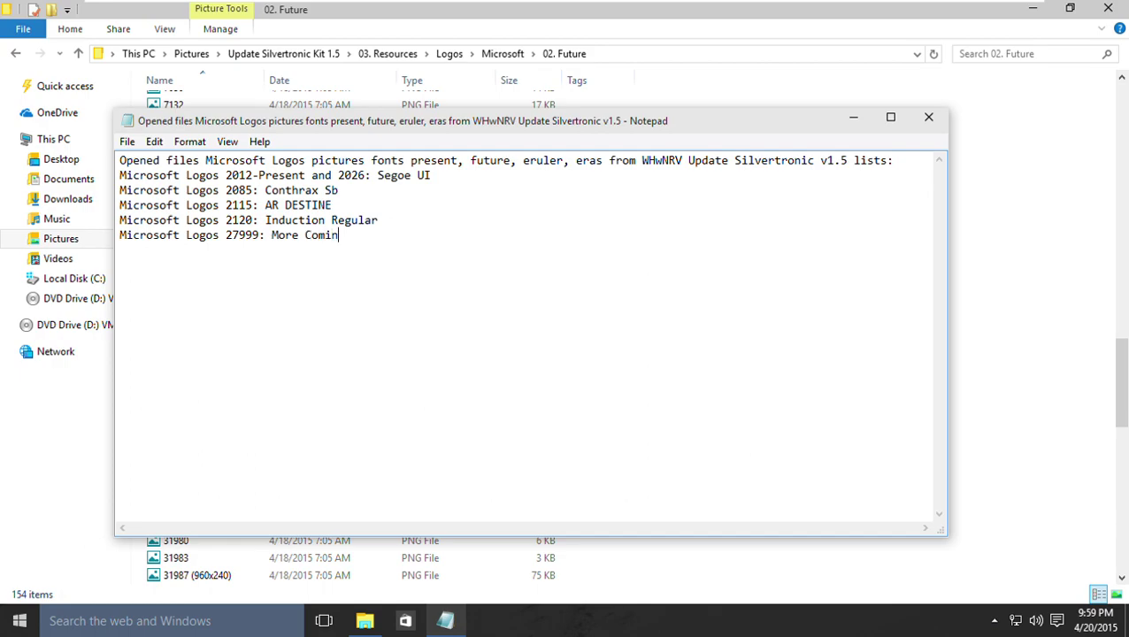
{"action": "type", "text": "g Soon!"}
{"action": "key", "text": "Return"}
Return to the Microsoft logos folder in File Explorer and open 04. Eras, Cycles
{"action": "left_click", "coordinate": [503, 53]}
{"action": "left_click", "coordinate": [247, 165]}
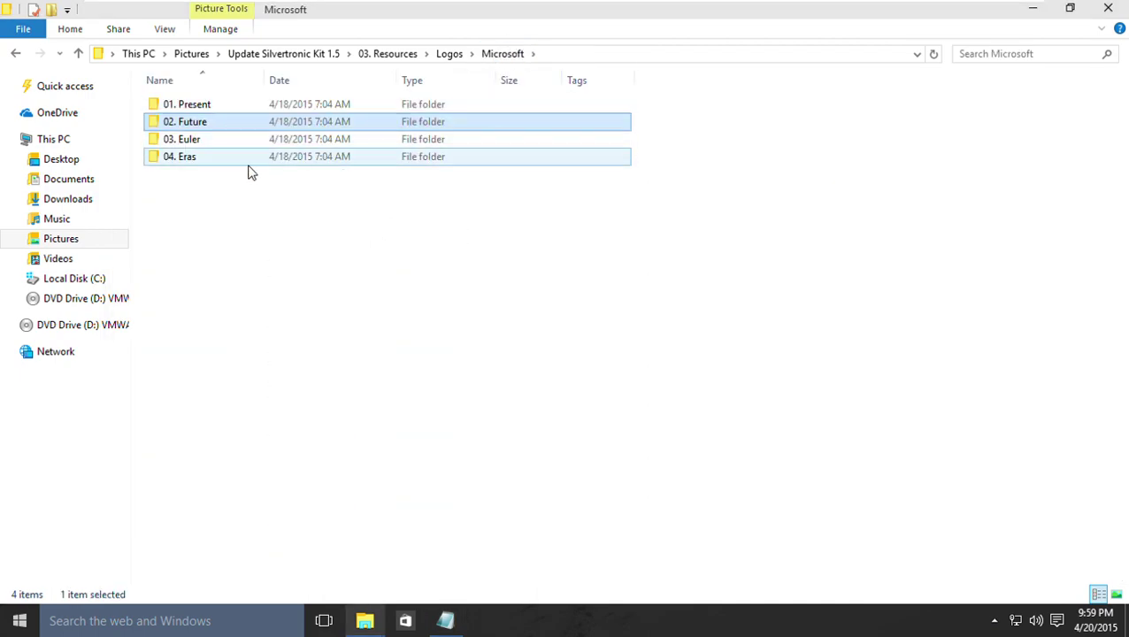
{"action": "double_click", "coordinate": [247, 165]}
{"action": "double_click", "coordinate": [195, 118]}
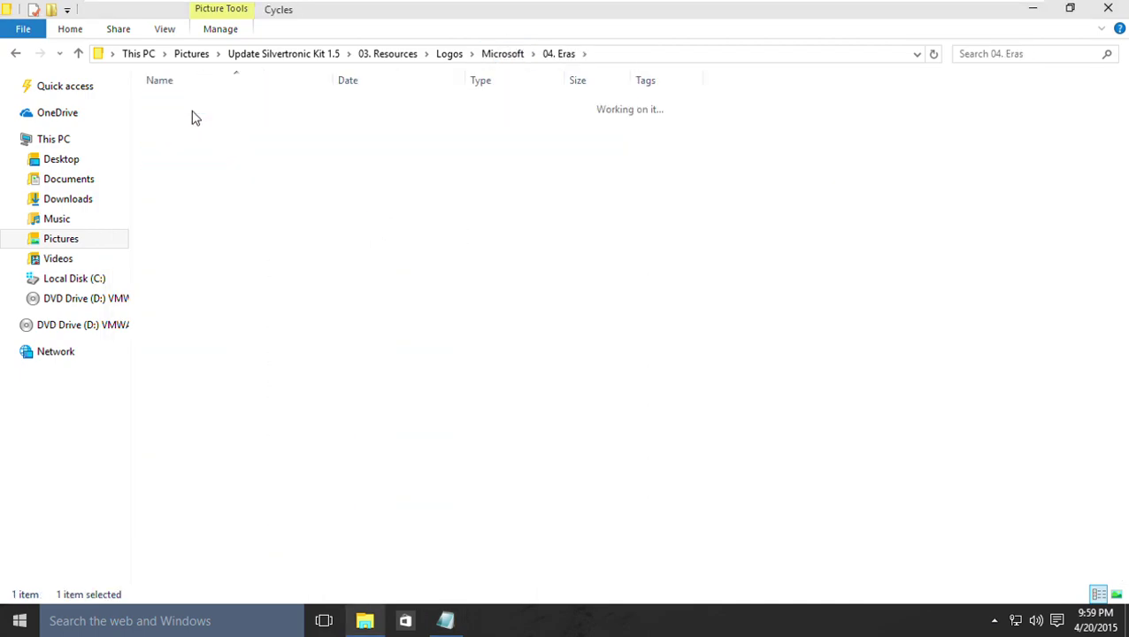
Find the 999997E10 B.C. logo file in the Cycles folder and copy its file name
{"action": "key", "text": "Down"}
{"action": "key", "text": "Down"}
{"action": "key", "text": "Down"}
{"action": "key", "text": "Down"}
{"action": "key", "text": "Down"}
{"action": "key", "text": "Down"}
{"action": "key", "text": "Down"}
{"action": "key", "text": "Down"}
{"action": "key", "text": "Down"}
{"action": "key", "text": "Down"}
{"action": "key", "text": "Down"}
{"action": "key", "text": "Down"}
{"action": "key", "text": "Down"}
{"action": "key", "text": "Down"}
{"action": "key", "text": "Down"}
{"action": "key", "text": "Down"}
{"action": "key", "text": "Down"}
{"action": "key", "text": "Down"}
{"action": "key", "text": "Down"}
{"action": "key", "text": "Down"}
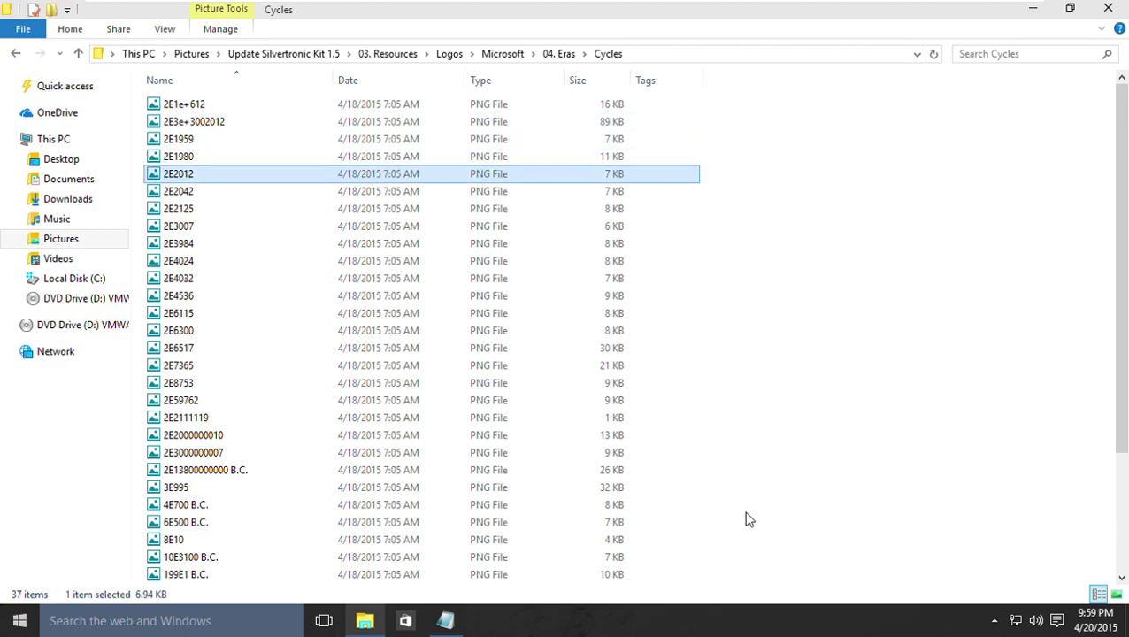
{"action": "key", "text": "Up"}
{"action": "key", "text": "Up"}
{"action": "key", "text": "Up"}
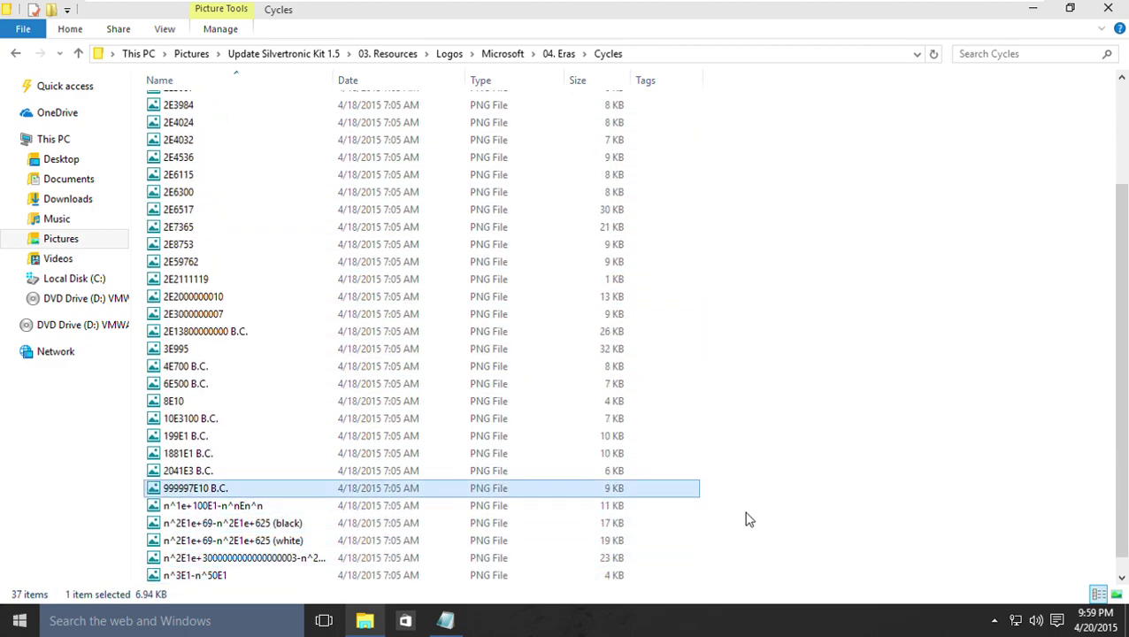
{"action": "key", "text": "shift+F10"}
{"action": "key", "text": "Up"}
{"action": "key", "text": "Up"}
{"action": "key", "text": "Down"}
{"action": "key", "text": "Up"}
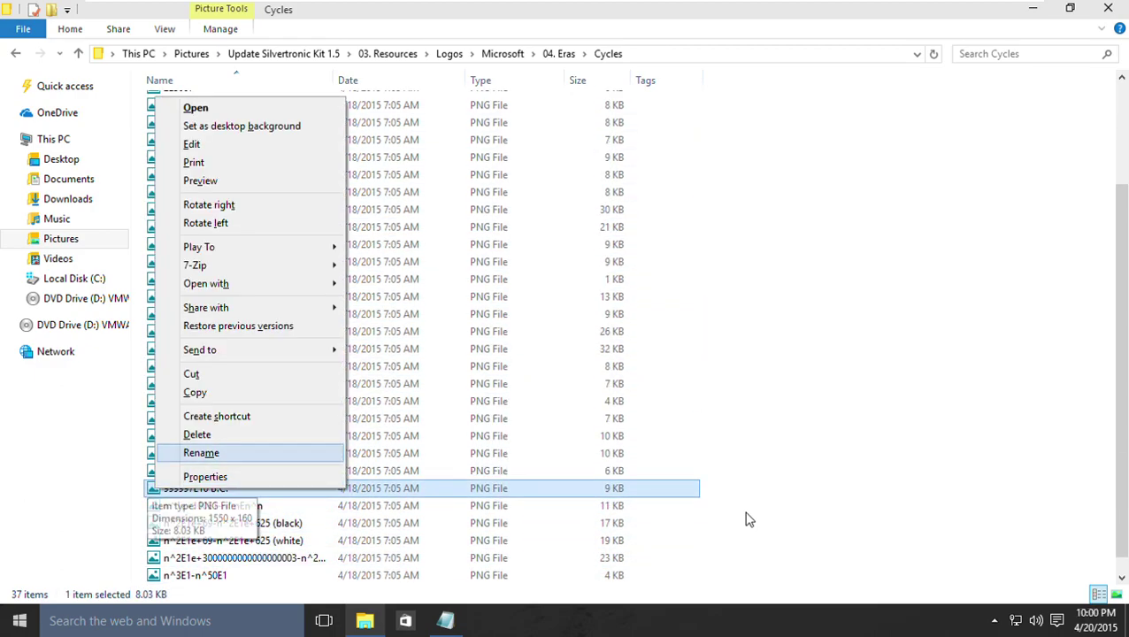
{"action": "key", "text": "Return"}
{"action": "key", "text": "ctrl+c"}
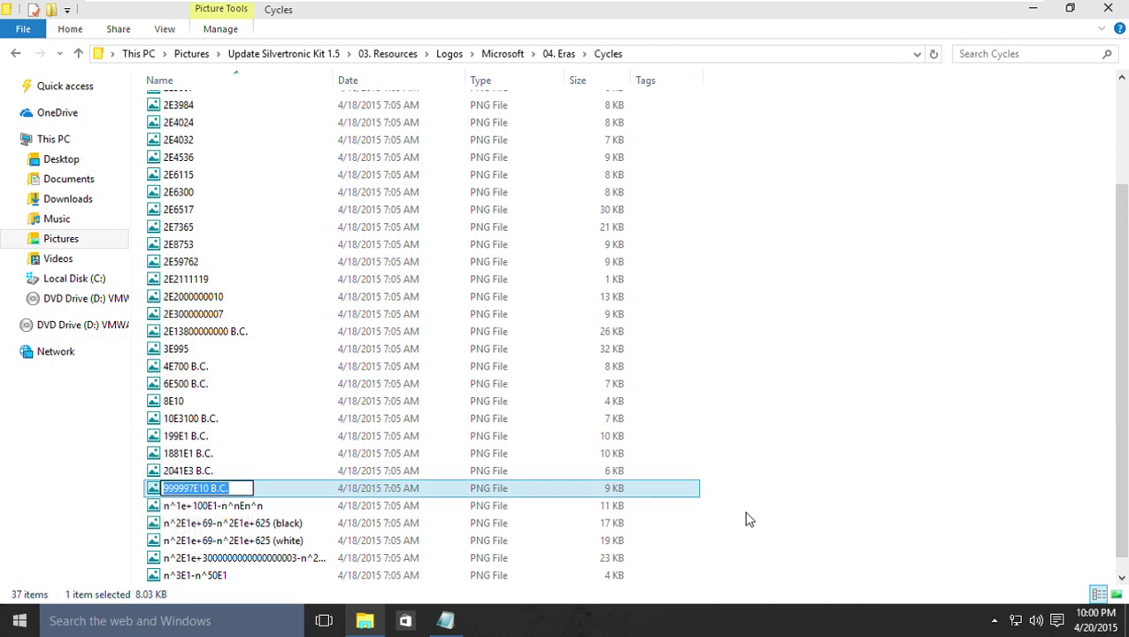
Add the line "Microsoft Logos 999997E10 B.C.: DE Stencil NF Regular" to the Notepad list and begin the next line with "Microsoft Logos"
{"action": "mouse_move", "coordinate": [446, 620]}
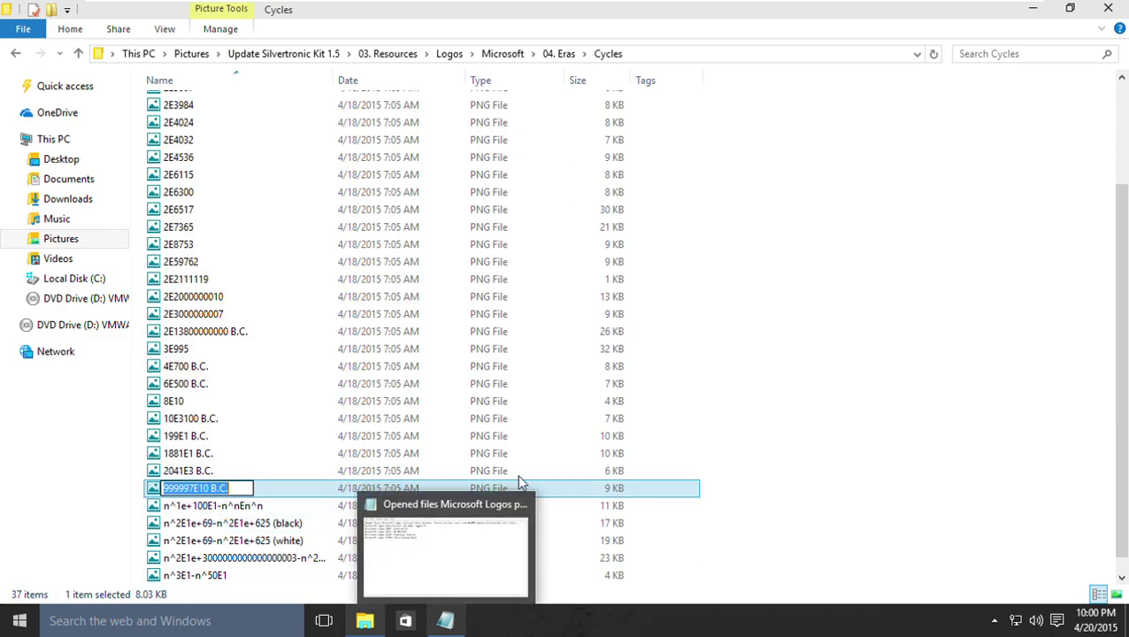
{"action": "left_click", "coordinate": [426, 527]}
{"action": "type", "text": "Microsoft Logos"}
{"action": "key", "text": "ctrl+v"}
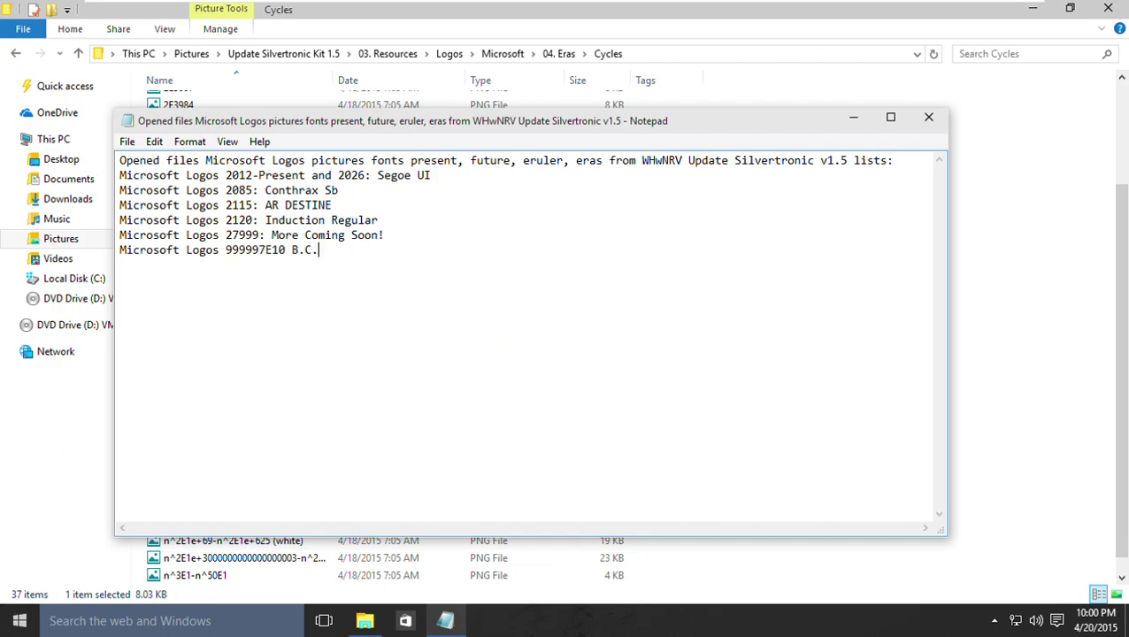
{"action": "type", "text": ": DE Stencil NF Regular"}
{"action": "key", "text": "Return"}
{"action": "type", "text": "Microsoft Logos"}
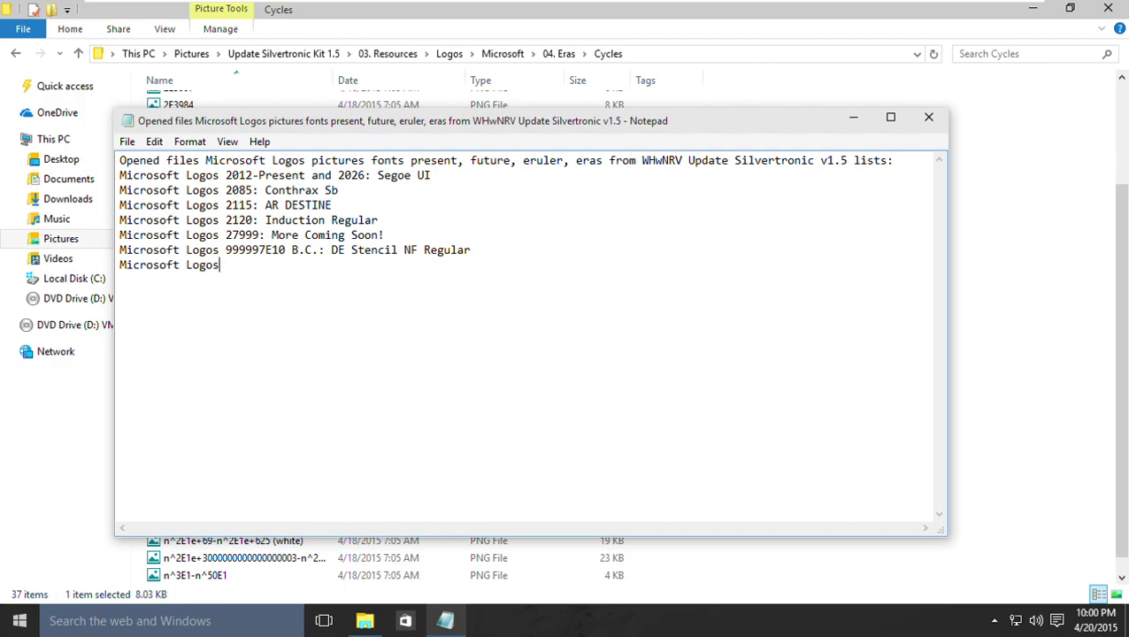
Copy the file name of the n^1e+100E1-n^nEn^n logo from the Cycles folder
{"action": "left_click", "coordinate": [716, 589]}
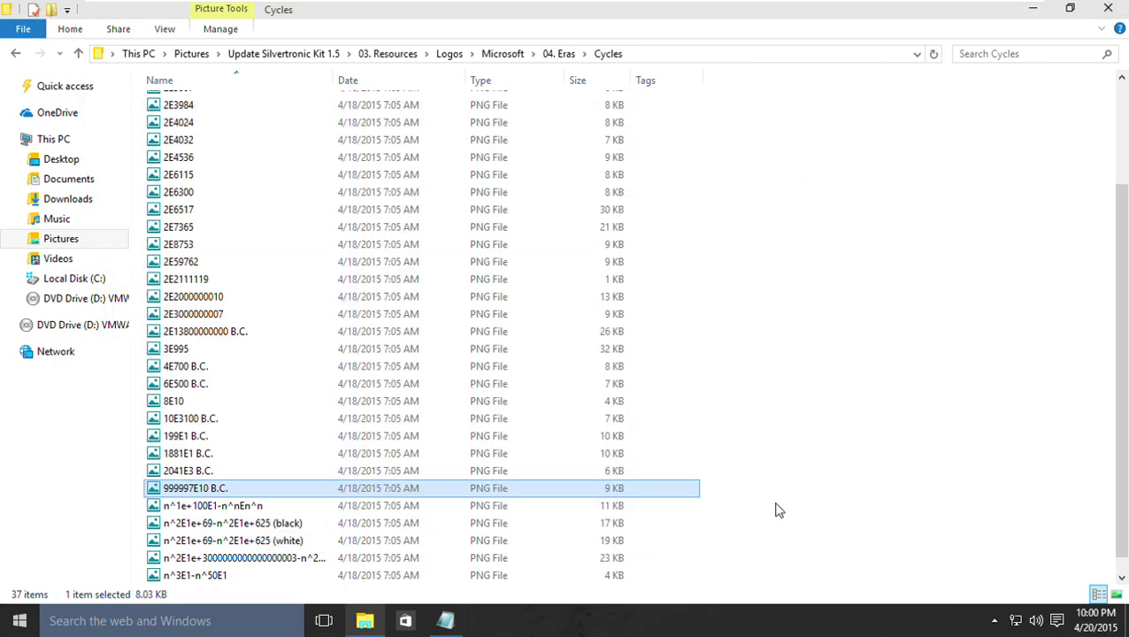
{"action": "key", "text": "Down"}
{"action": "key", "text": "shift+F10"}
{"action": "key", "text": "Up"}
{"action": "key", "text": "Up"}
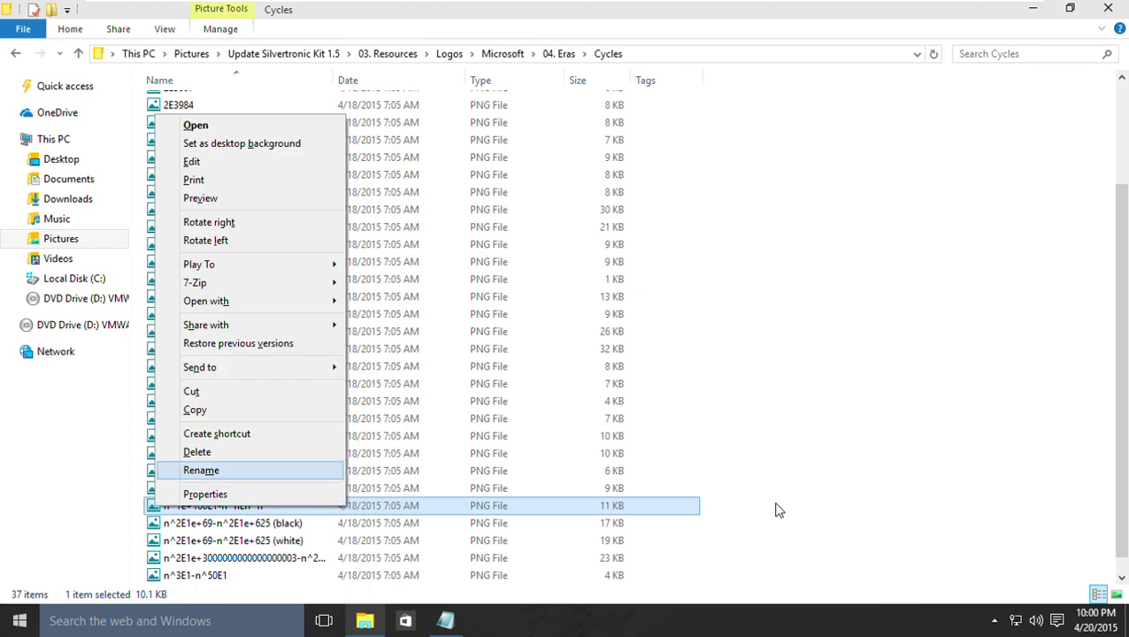
{"action": "key", "text": "Return"}
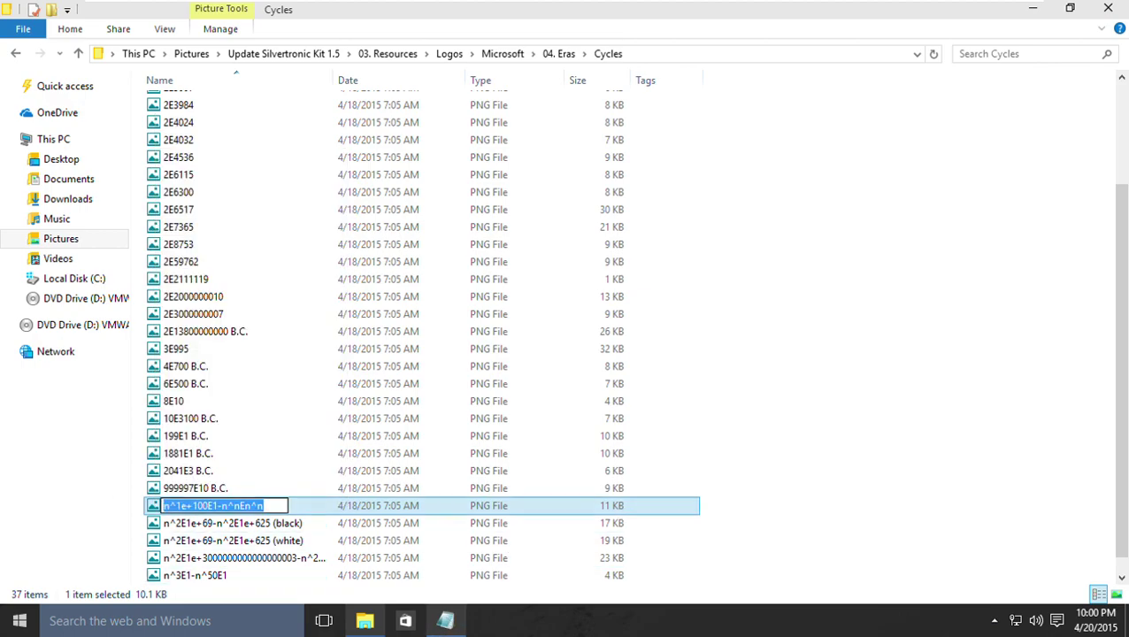
{"action": "key", "text": "ctrl+c"}
Complete the last Notepad line as "Microsoft Logos n^1e+100E1-n^nEn^n (PRIME): More Coming Soon!"
{"action": "key", "text": "alt+Tab"}
{"action": "key", "text": "ctrl+v"}
{"action": "type", "text": "(PRIME"}
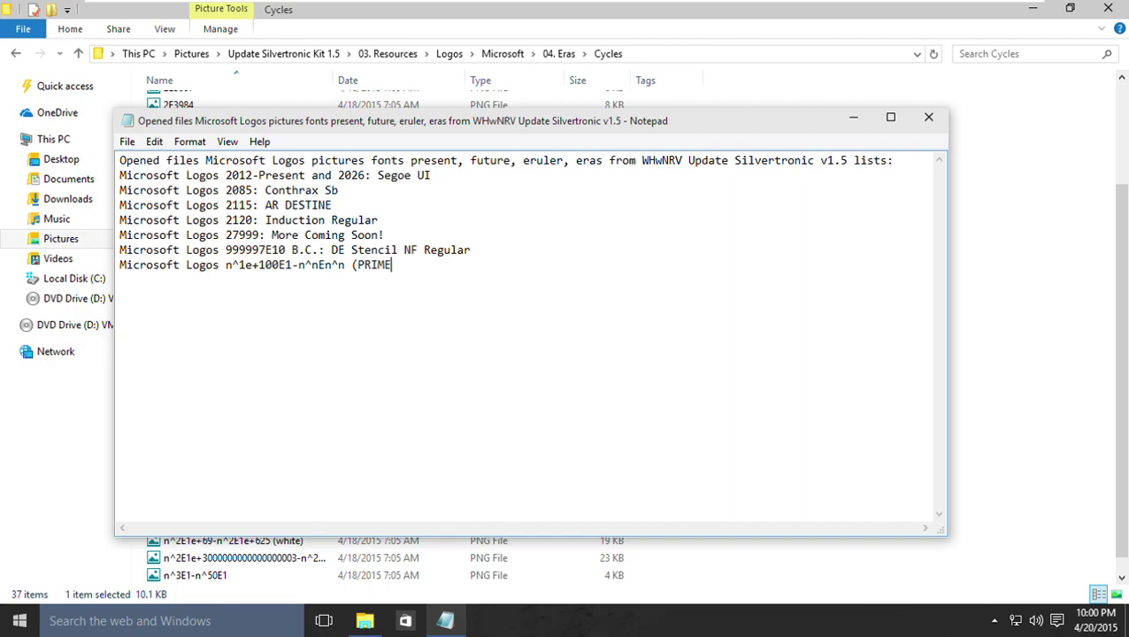
{"action": "type", "text": "): More Coming Soon!"}
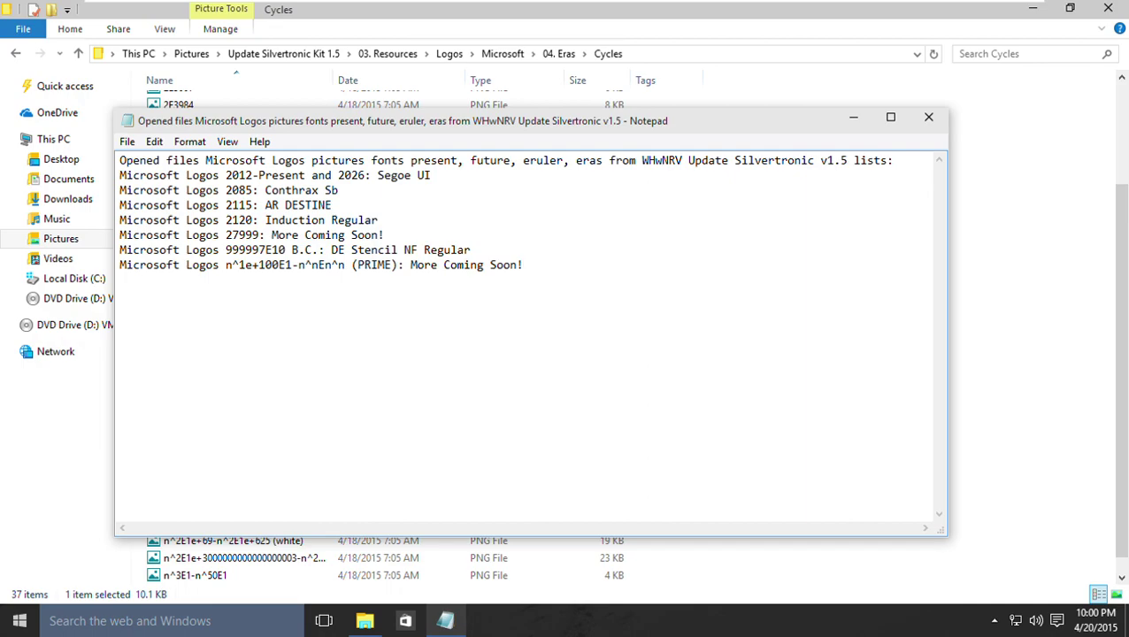
Close the File Explorer window and move the Notepad window slightly on the desktop
{"action": "left_click", "coordinate": [231, 264]}
{"action": "left_click", "coordinate": [1108, 8]}
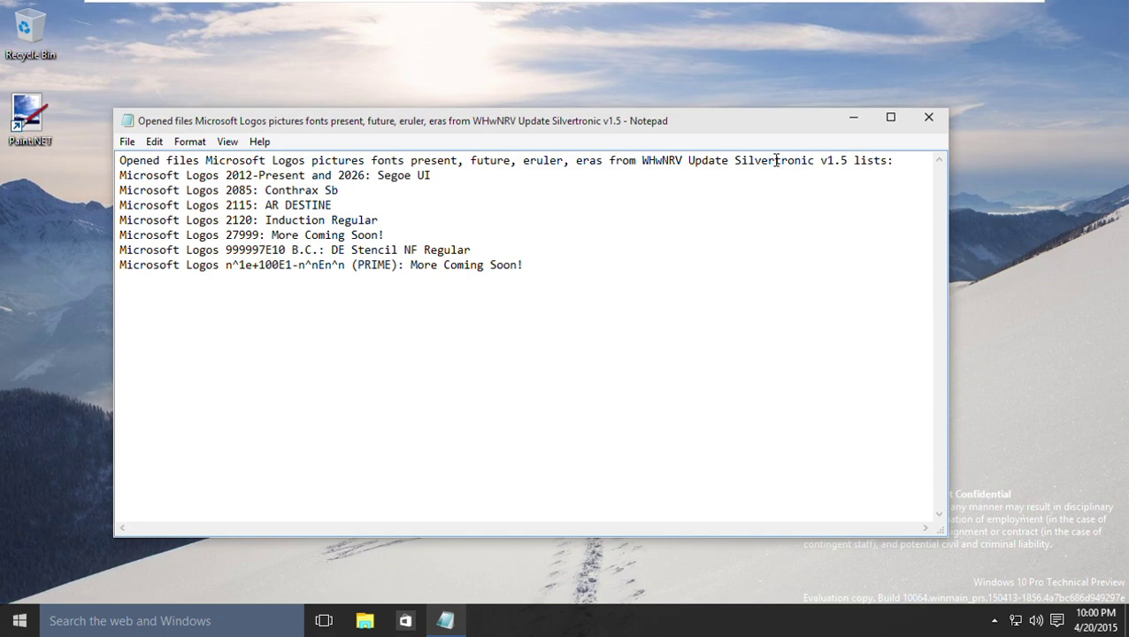
{"action": "left_click_drag", "start_coordinate": [740, 133], "coordinate": [758, 107]}
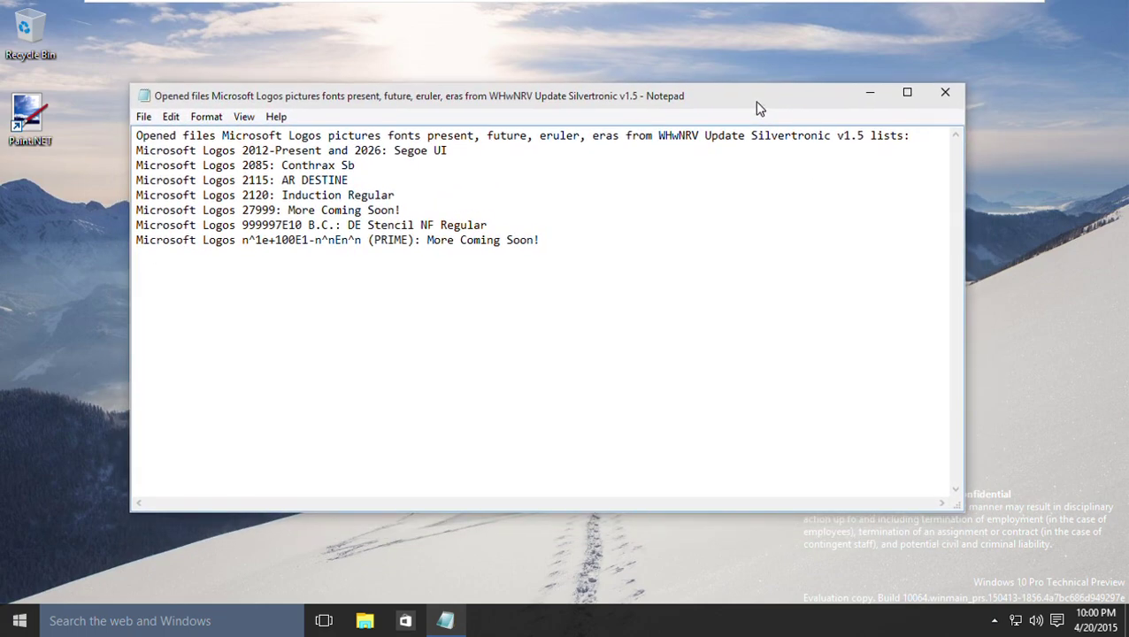
Save the finished logo font list and close Notepad
{"action": "left_click", "coordinate": [143, 116]}
{"action": "left_click", "coordinate": [171, 173]}
{"action": "key", "text": "alt+F4"}
{"action": "key", "text": "super"}
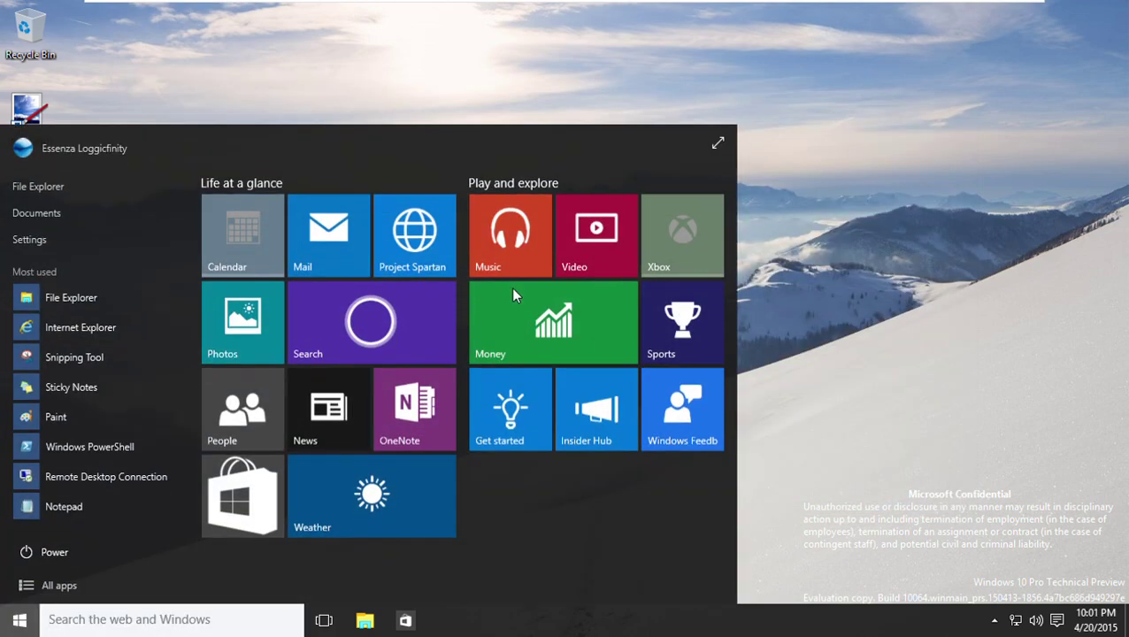
{"action": "key", "text": "super"}
{"action": "key", "text": "super"}
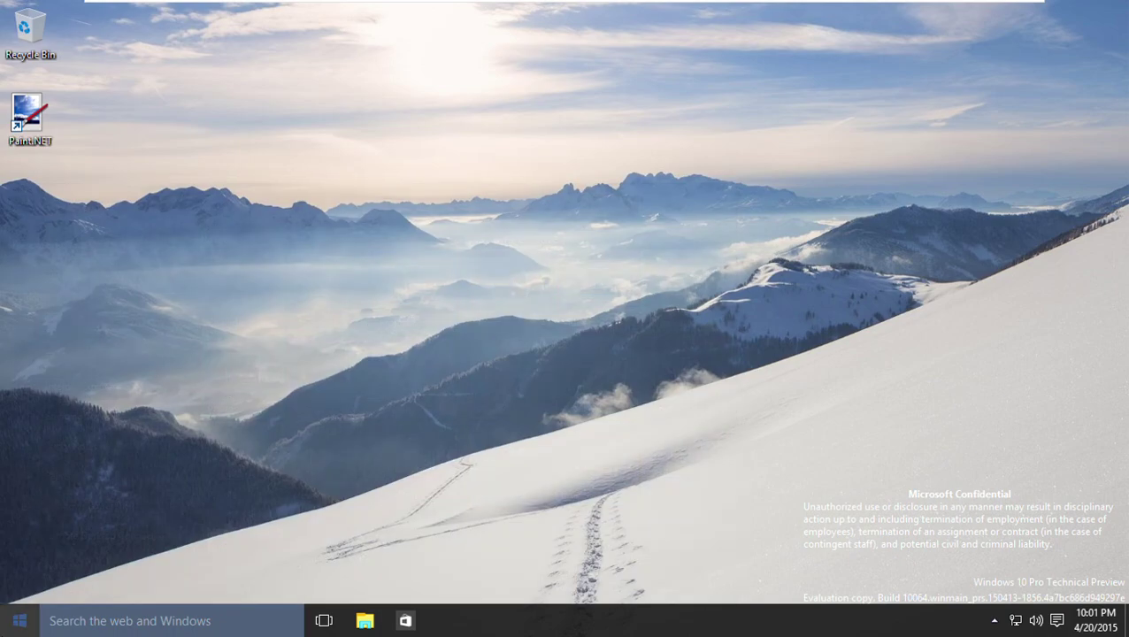
Open Command Prompt with administrator rights and allow it to make changes
{"action": "key", "text": "super+x"}
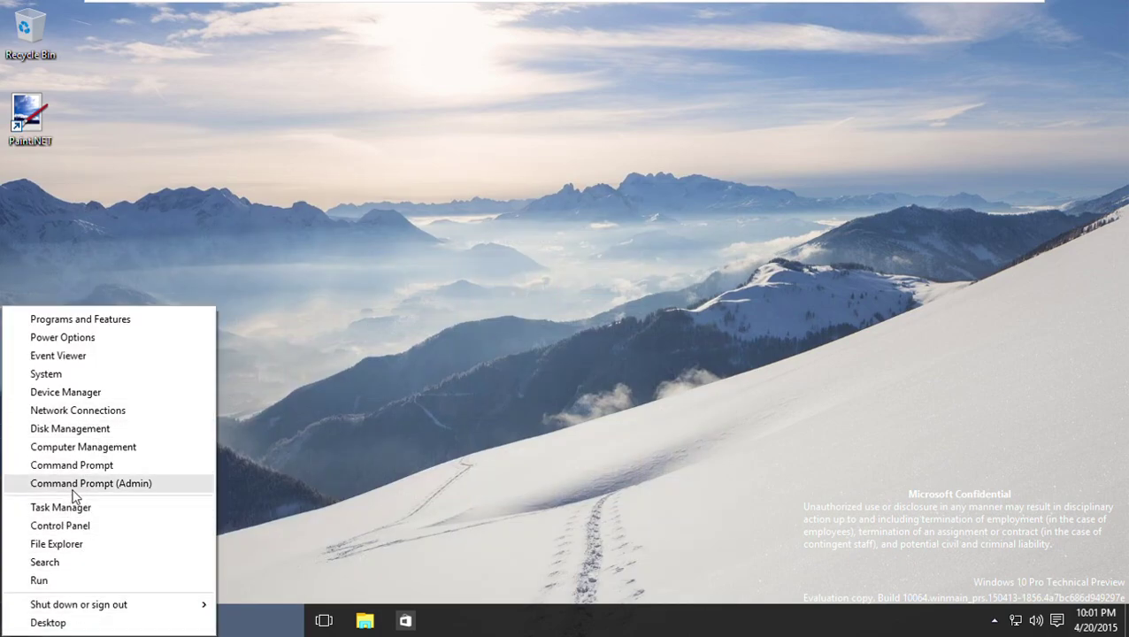
{"action": "left_click", "coordinate": [74, 487]}
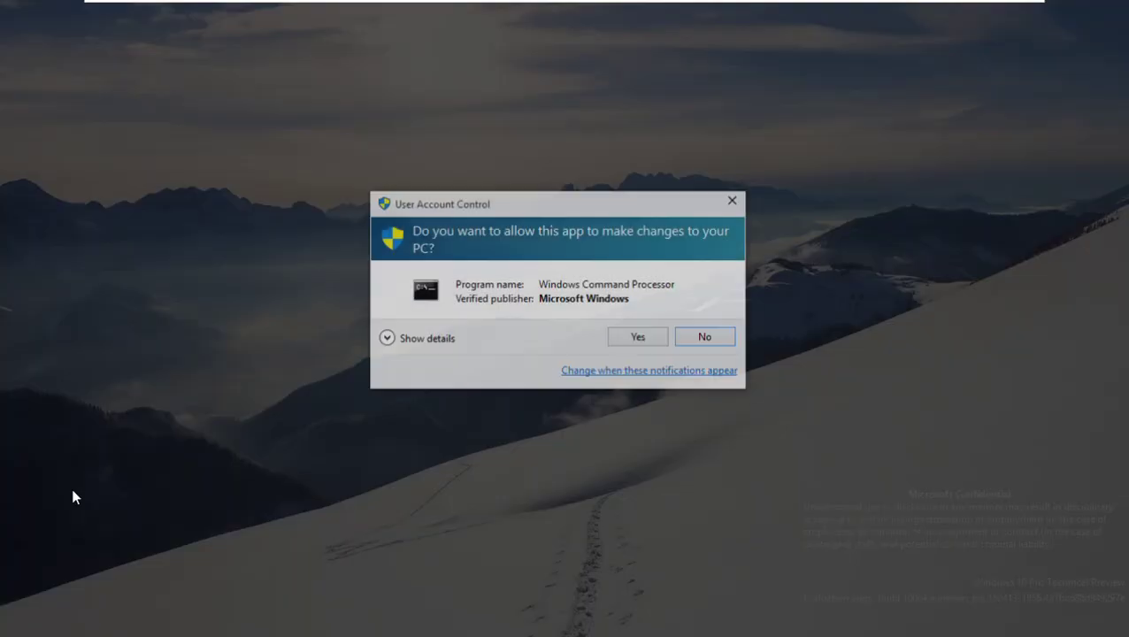
{"action": "key", "text": "alt+y"}
{"action": "type", "text": "shu"}
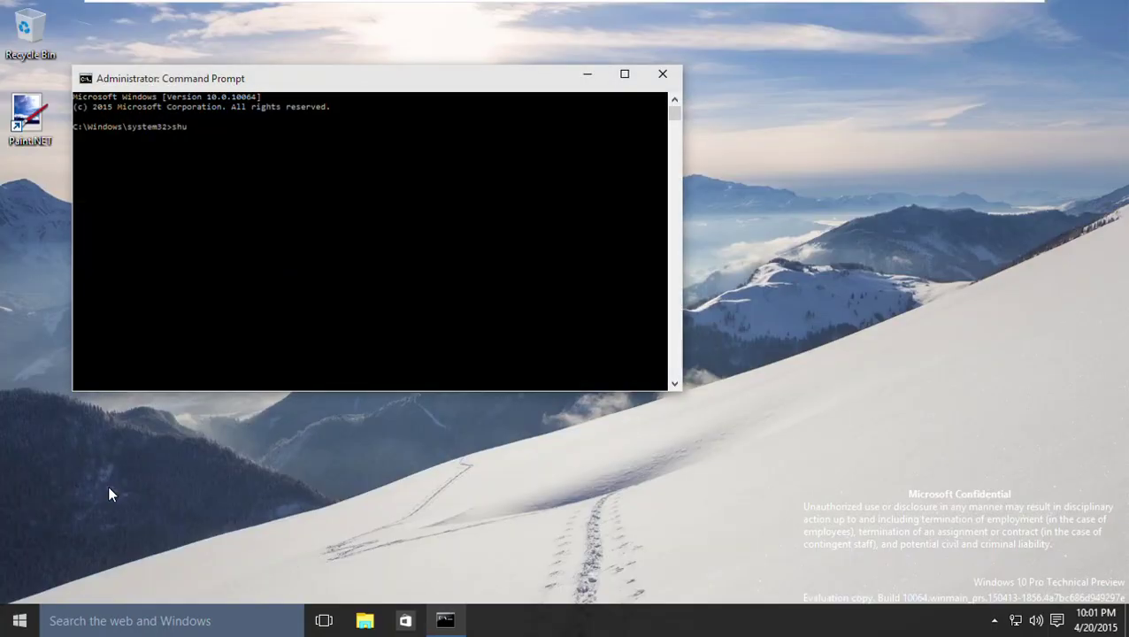
{"action": "type", "text": "tdown"}
{"action": "key", "text": "BackSpace"}
{"action": "key", "text": "BackSpace"}
{"action": "key", "text": "BackSpace"}
{"action": "key", "text": "BackSpace"}
{"action": "key", "text": "BackSpace"}
{"action": "key", "text": "BackSpace"}
{"action": "key", "text": "BackSpace"}
{"action": "key", "text": "BackSpace"}
{"action": "key", "text": "BackSpace"}
{"action": "key", "text": "BackSpace"}
{"action": "key", "text": "BackSpace"}
{"action": "key", "text": "BackSpace"}
{"action": "key", "text": "BackSpace"}
Run the date command and close Command Prompt without entering a new date
{"action": "type", "text": "date"}
{"action": "key", "text": "Return"}
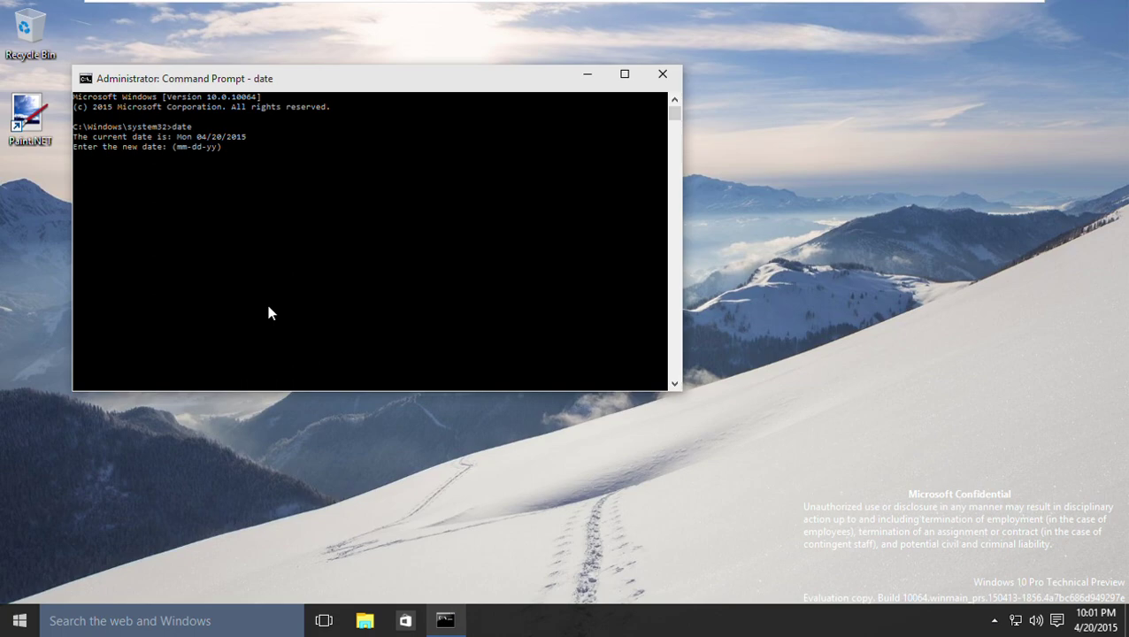
{"action": "key", "text": "alt+F4"}
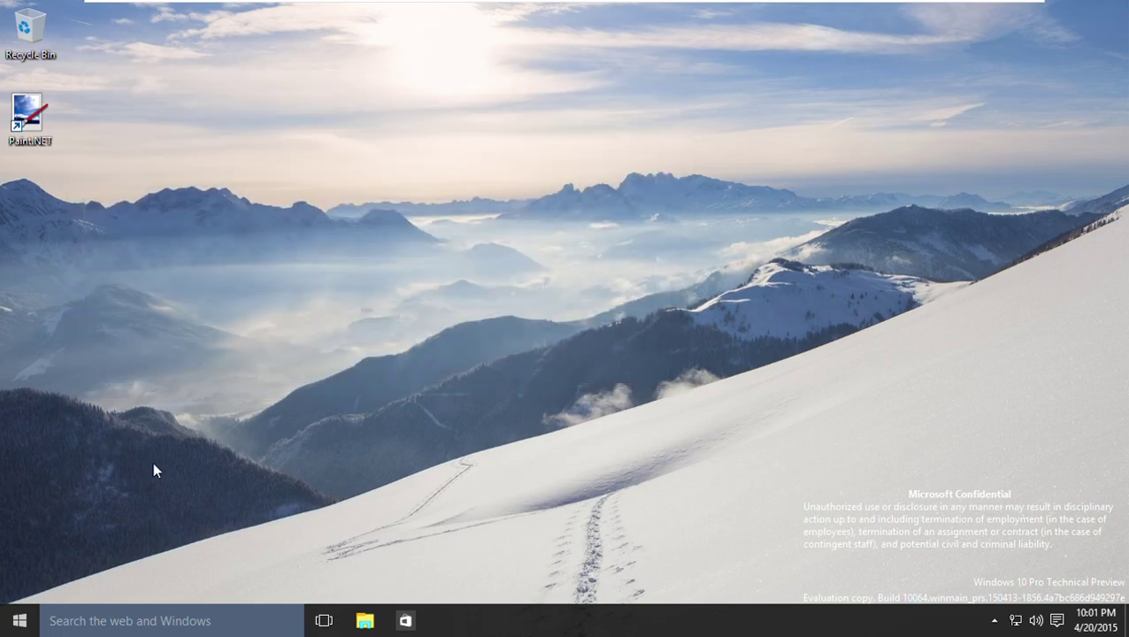
Open Command Prompt as administrator and set the system time to 12:00 AM with the time command
{"action": "right_click", "coordinate": [19, 621]}
{"action": "left_click", "coordinate": [127, 483]}
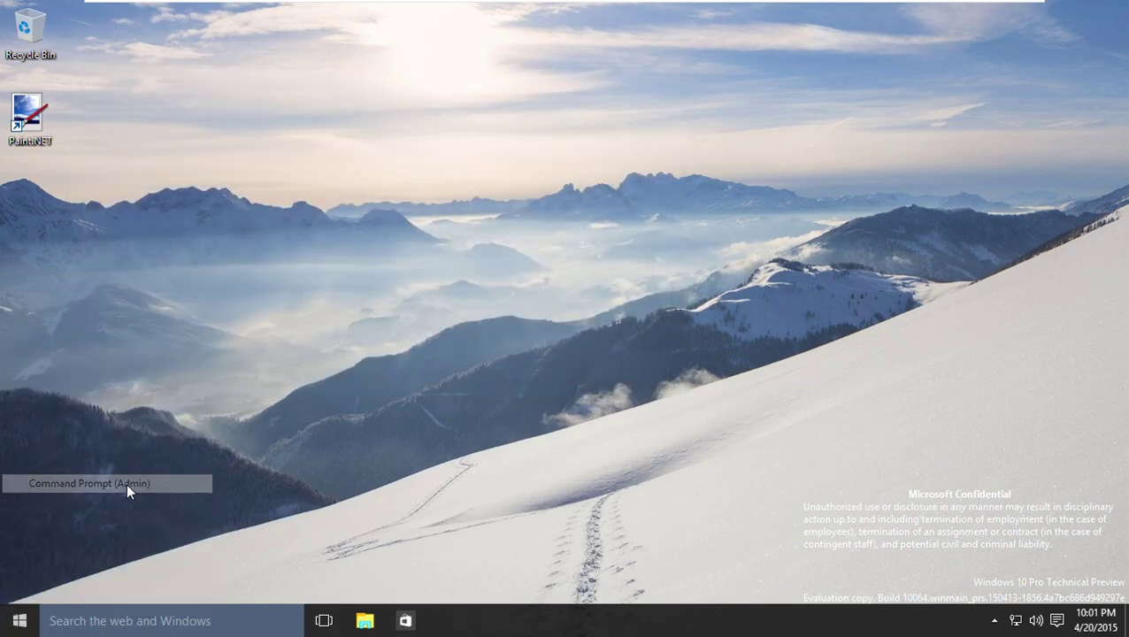
{"action": "type", "text": "time"}
{"action": "key", "text": "Return"}
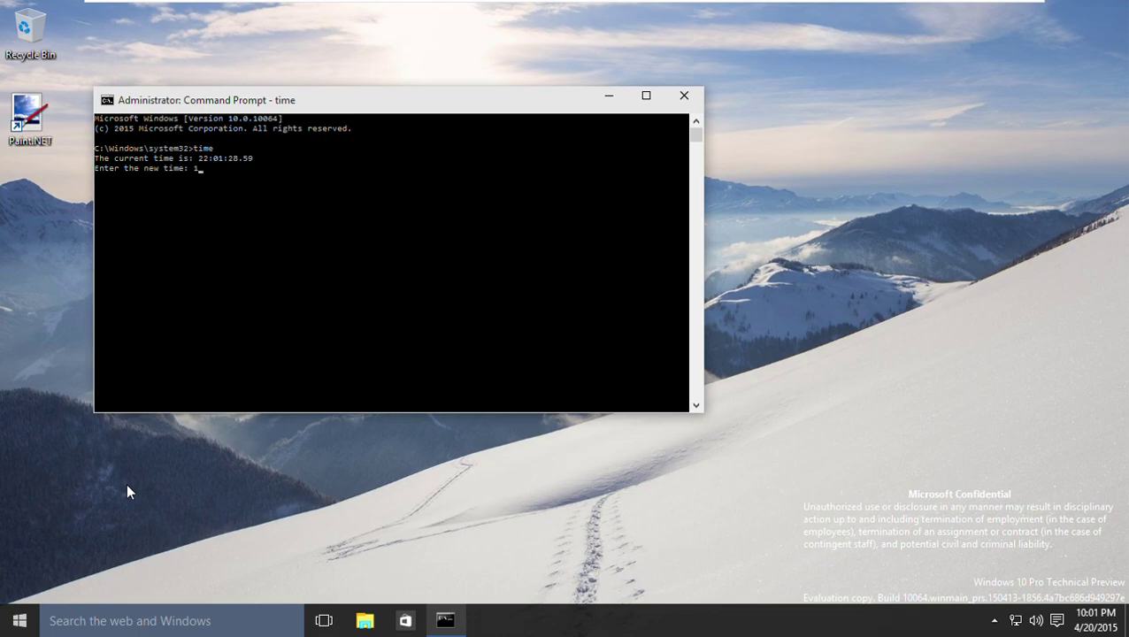
{"action": "type", "text": "0"}
{"action": "type", "text": "2:00 AM"}
{"action": "key", "text": "Return"}
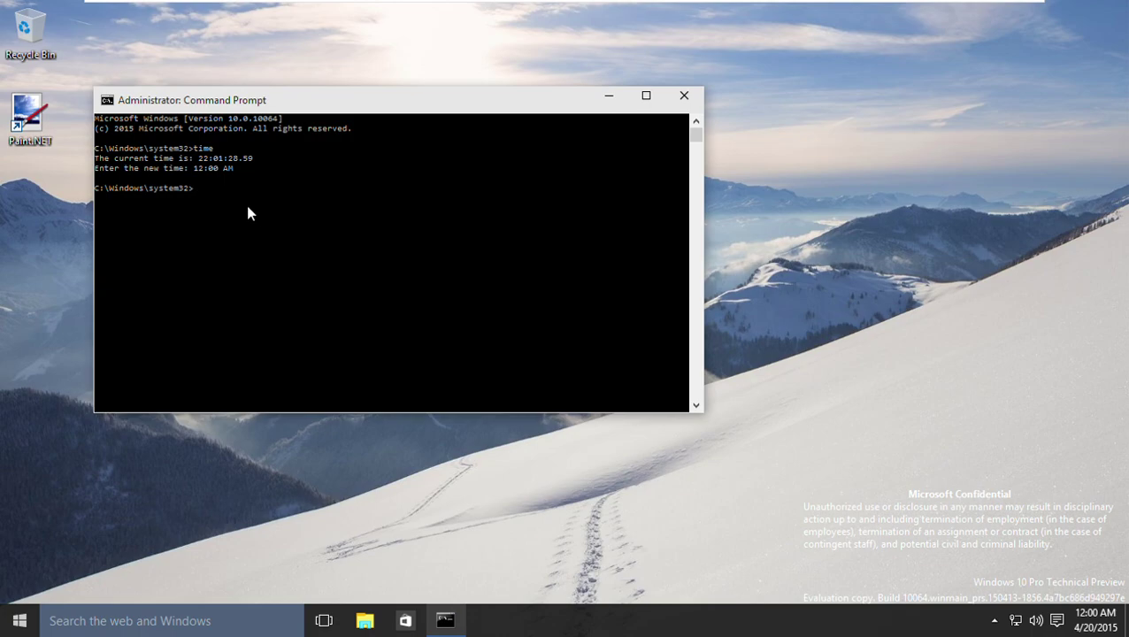
Set the system time to 11:59 PM with the time command
{"action": "type", "text": "11:59 PM"}
{"action": "key", "text": "Return"}
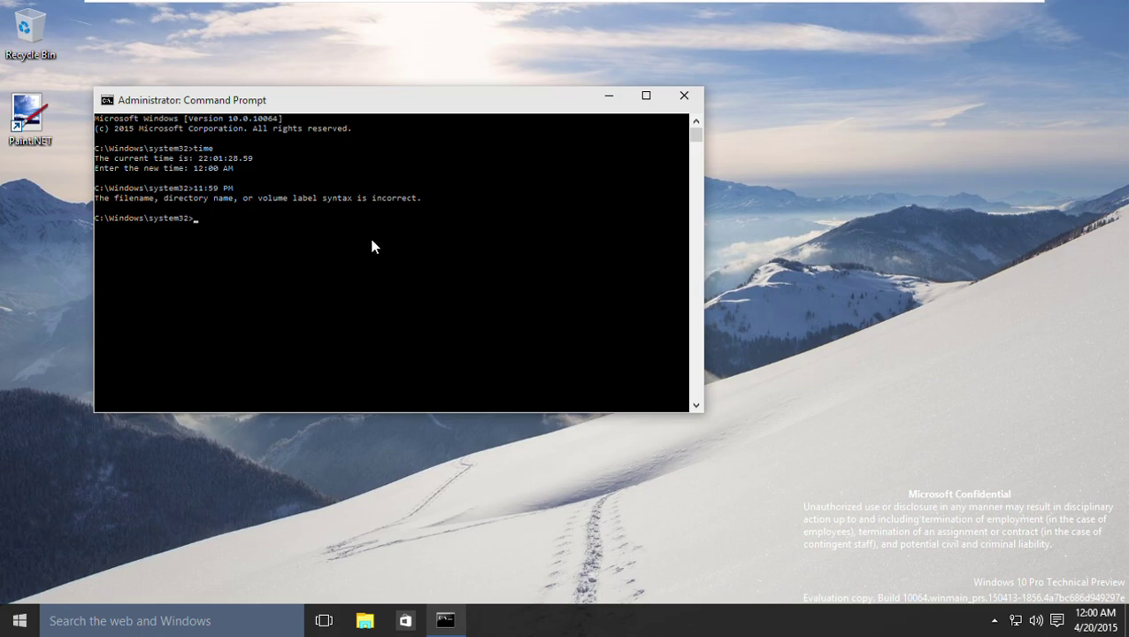
{"action": "left_click", "coordinate": [275, 242]}
{"action": "type", "text": "time"}
{"action": "key", "text": "Return"}
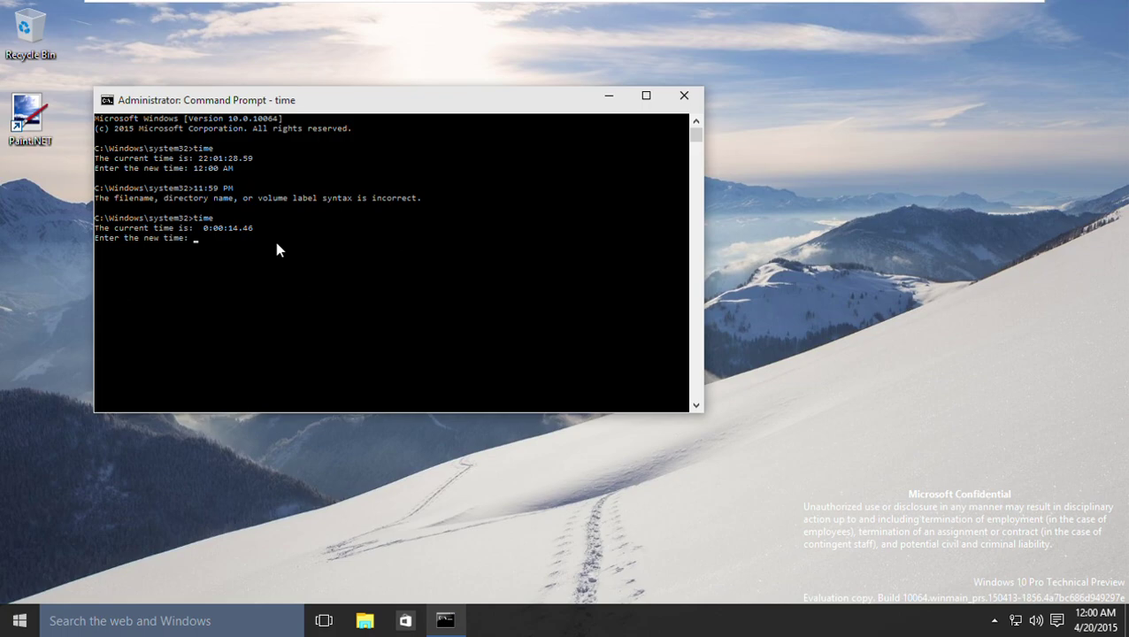
{"action": "type", "text": "11:59 PM"}
{"action": "key", "text": "Return"}
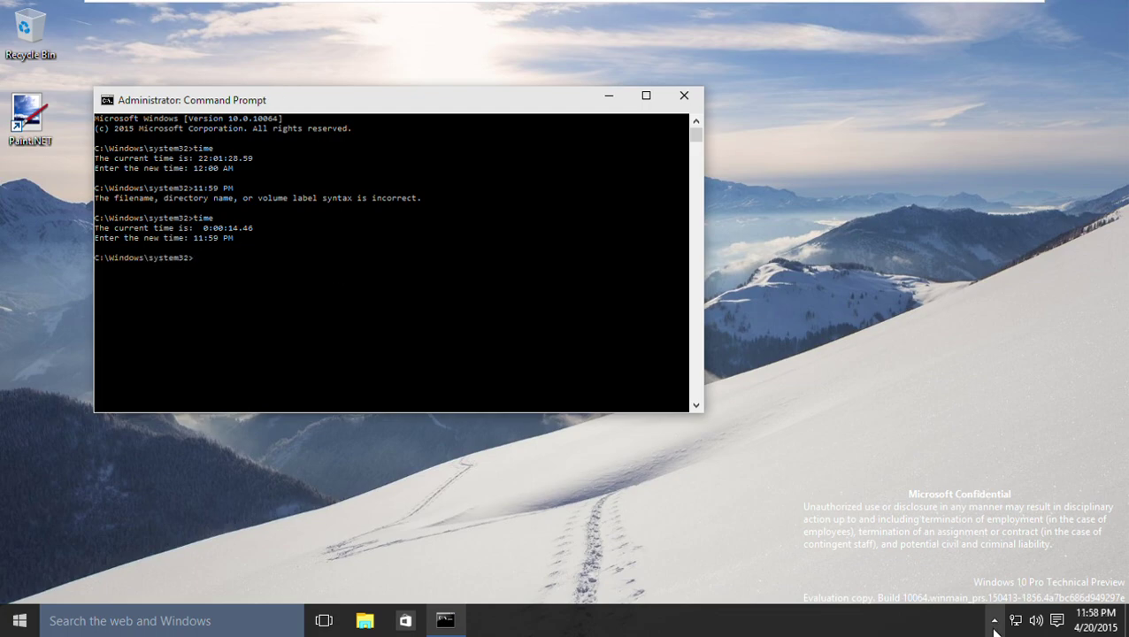
Check the time in the system clock and calendar view, and close Command Prompt
{"action": "left_click", "coordinate": [1095, 619]}
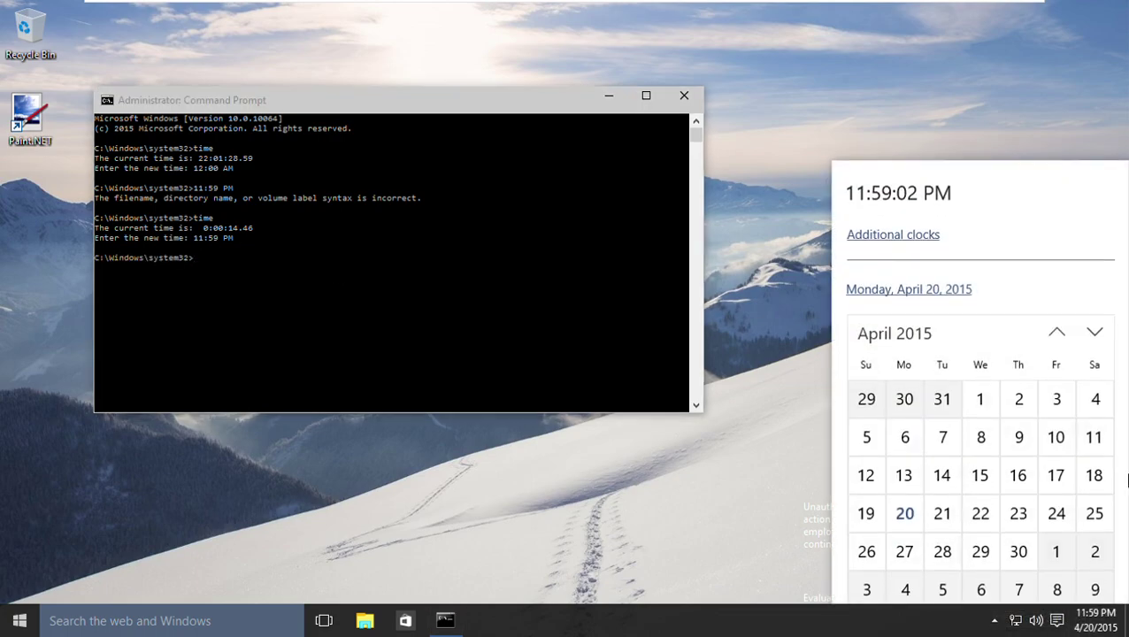
{"action": "left_click", "coordinate": [473, 303]}
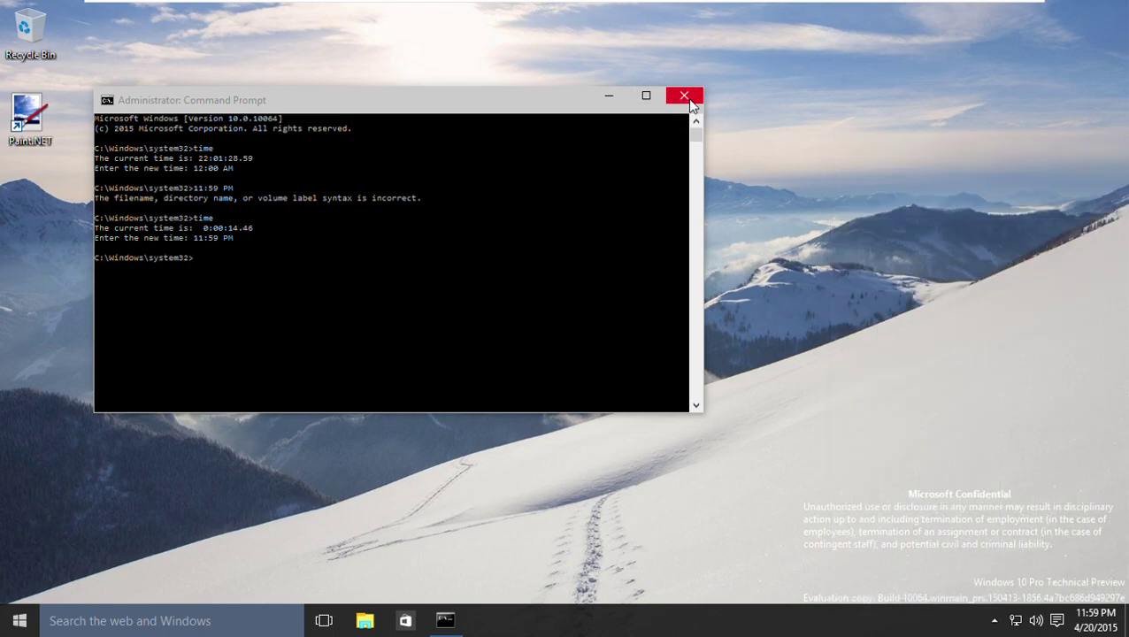
{"action": "left_click", "coordinate": [686, 95]}
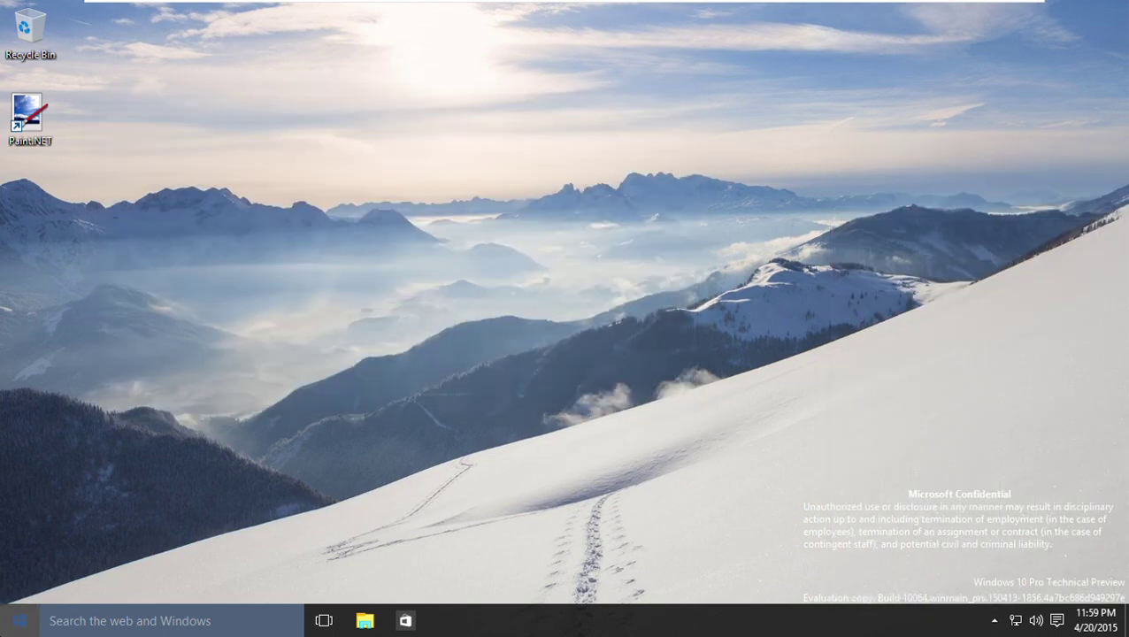
Open Alarms & Clock from the list of all apps and decline using it as the primary alarm
{"action": "left_click", "coordinate": [19, 620]}
{"action": "left_click", "coordinate": [86, 577]}
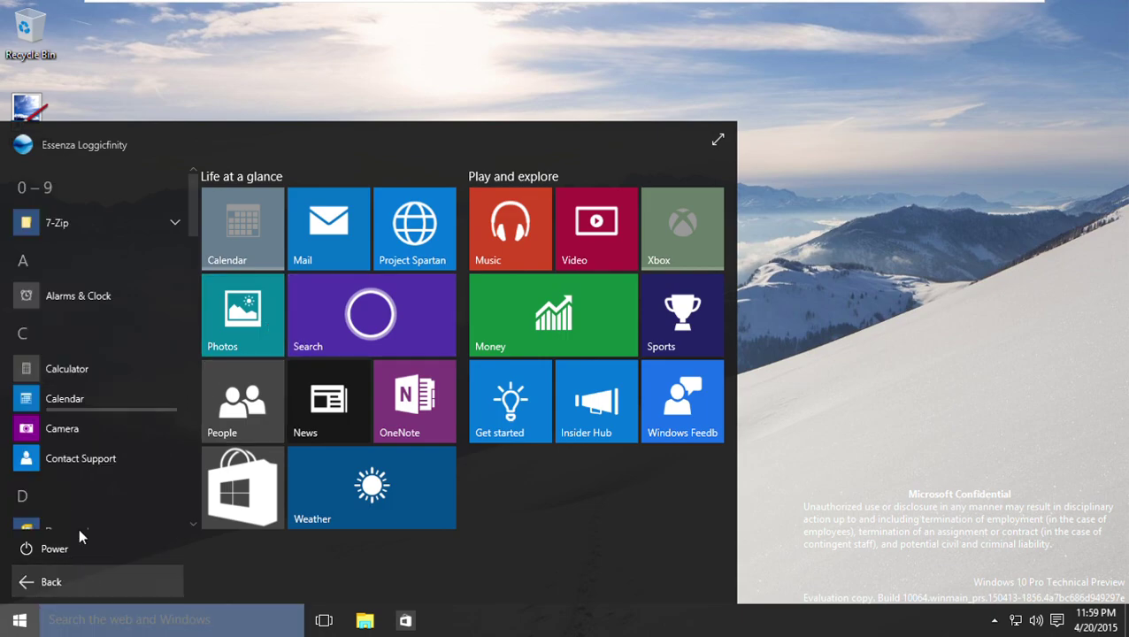
{"action": "left_click", "coordinate": [61, 299]}
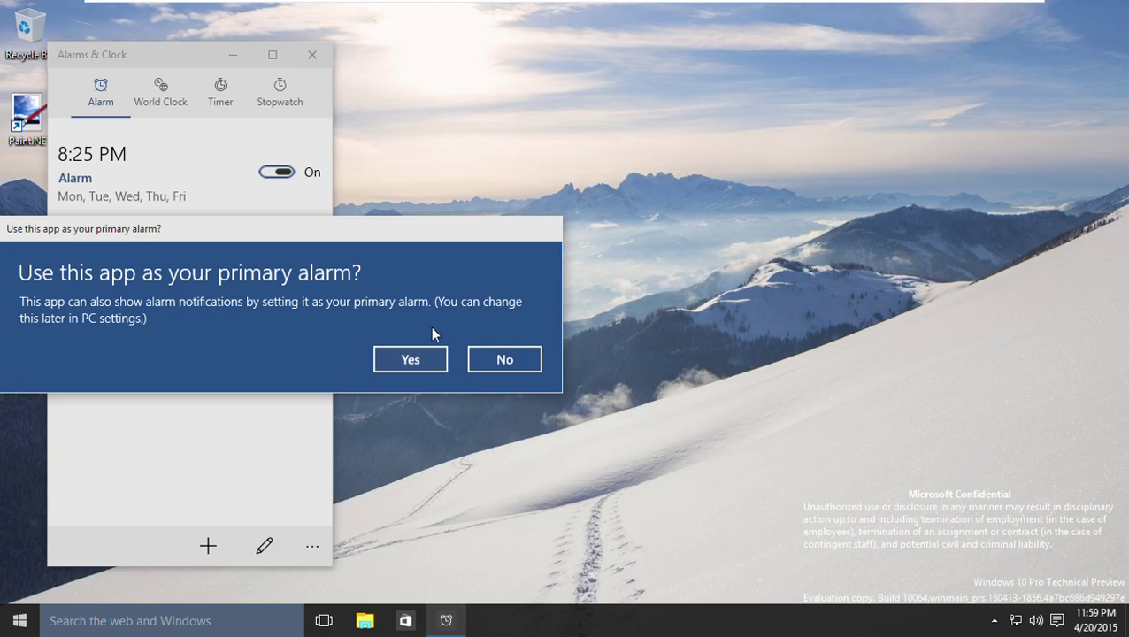
{"action": "left_click", "coordinate": [479, 358]}
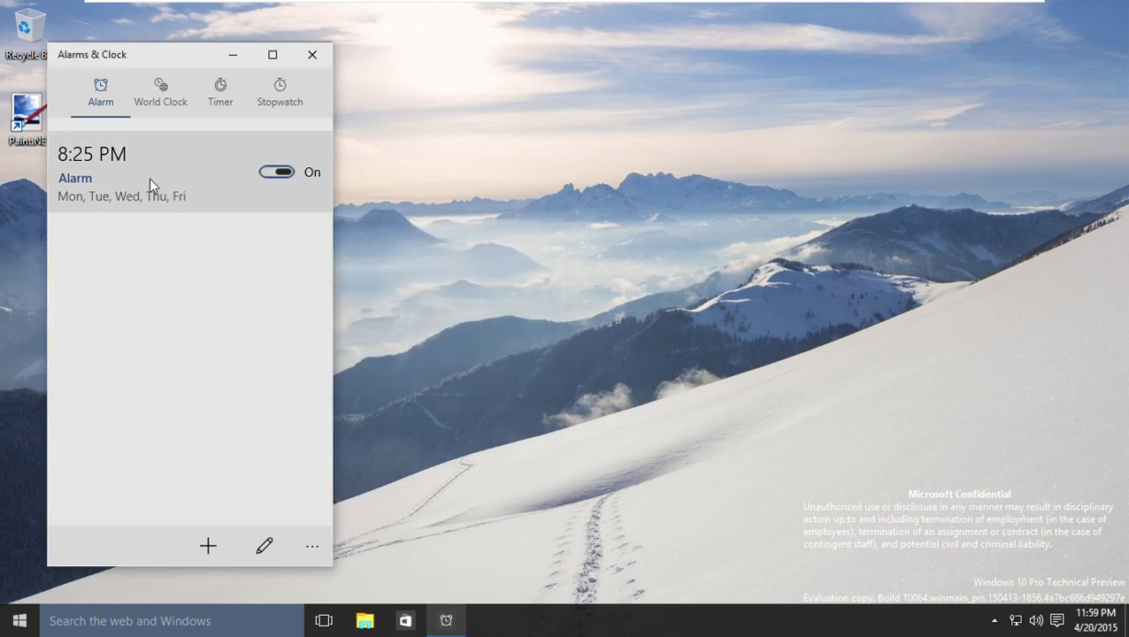
Delete the 8:25 PM weekday alarm
{"action": "right_click", "coordinate": [149, 177]}
{"action": "left_click", "coordinate": [213, 137]}
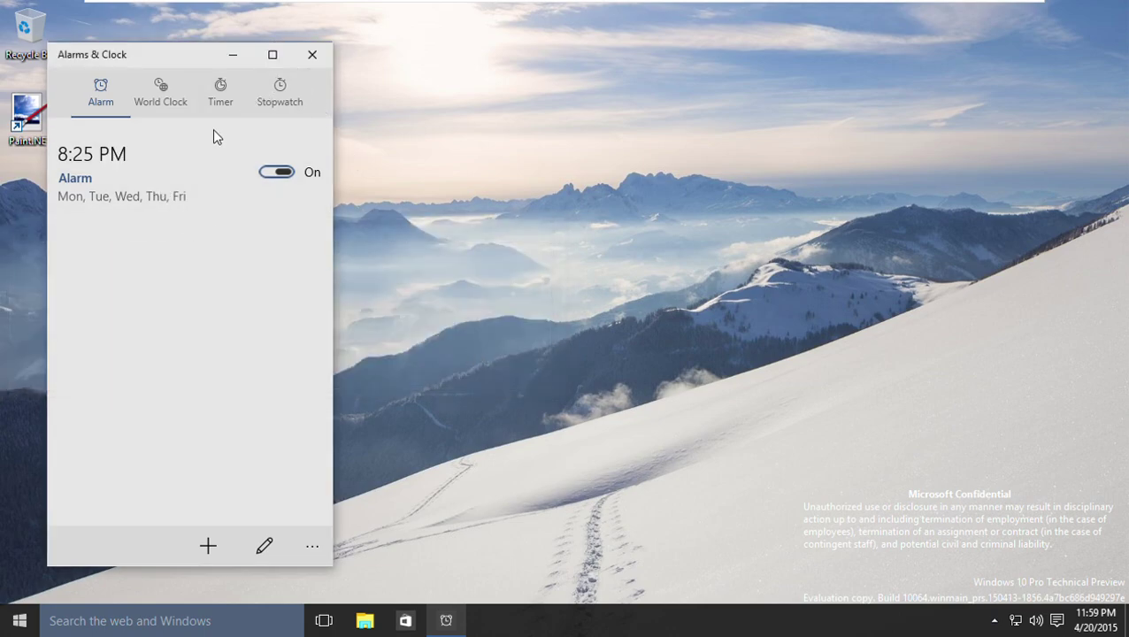
{"action": "right_click", "coordinate": [172, 163]}
{"action": "left_click", "coordinate": [174, 124]}
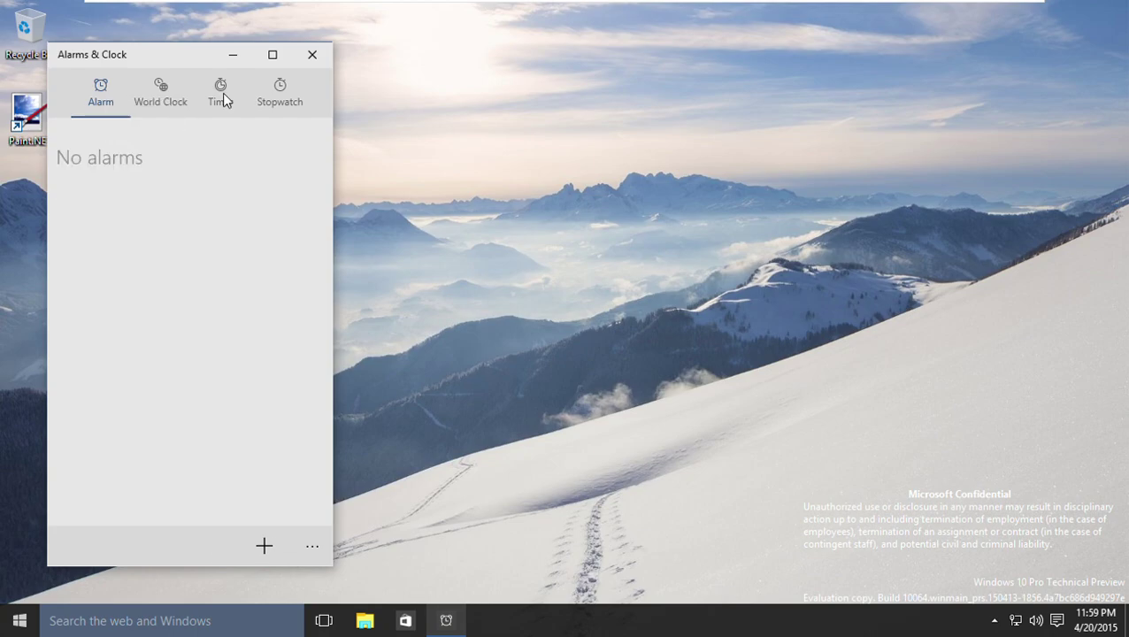
Delete the one-second Countdown timer in Alarms & Clock
{"action": "left_click", "coordinate": [187, 85]}
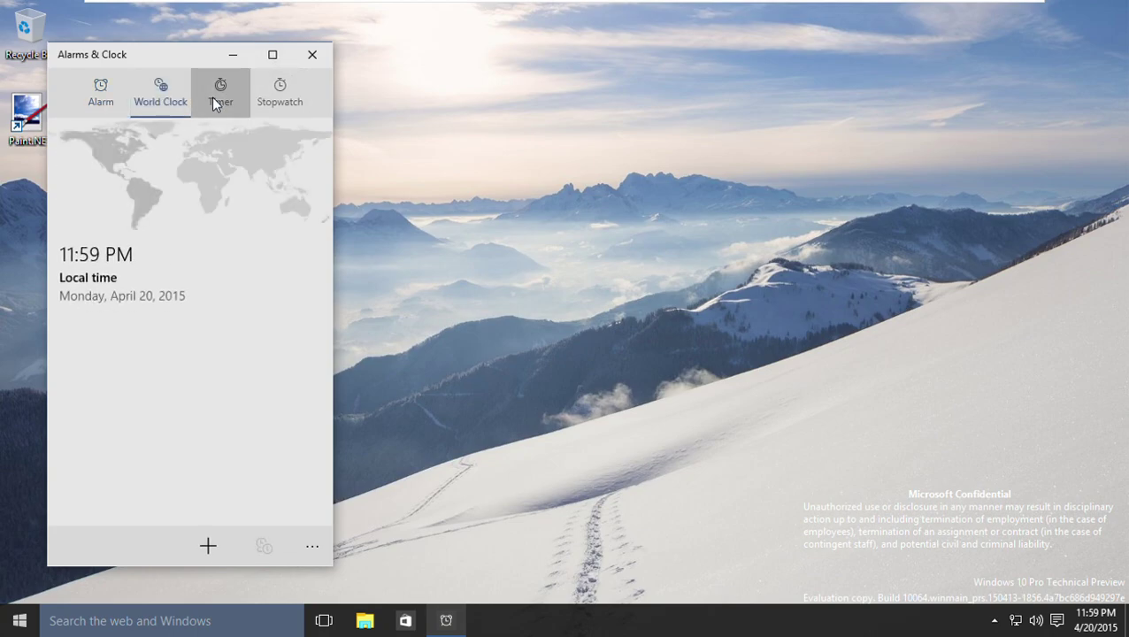
{"action": "left_click", "coordinate": [212, 97]}
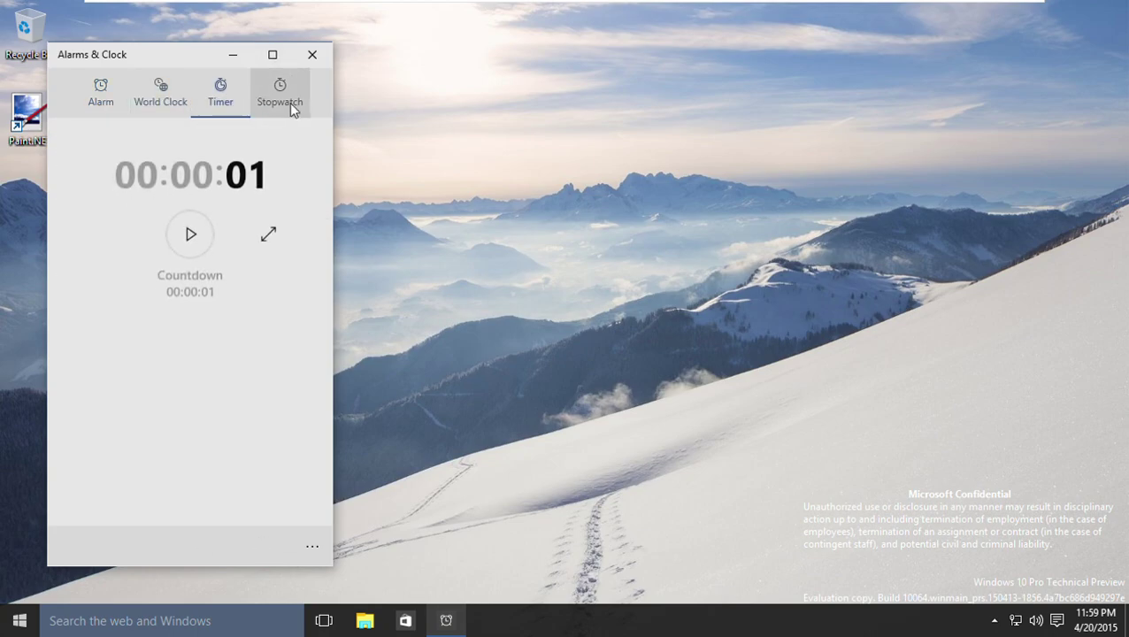
{"action": "right_click", "coordinate": [250, 177]}
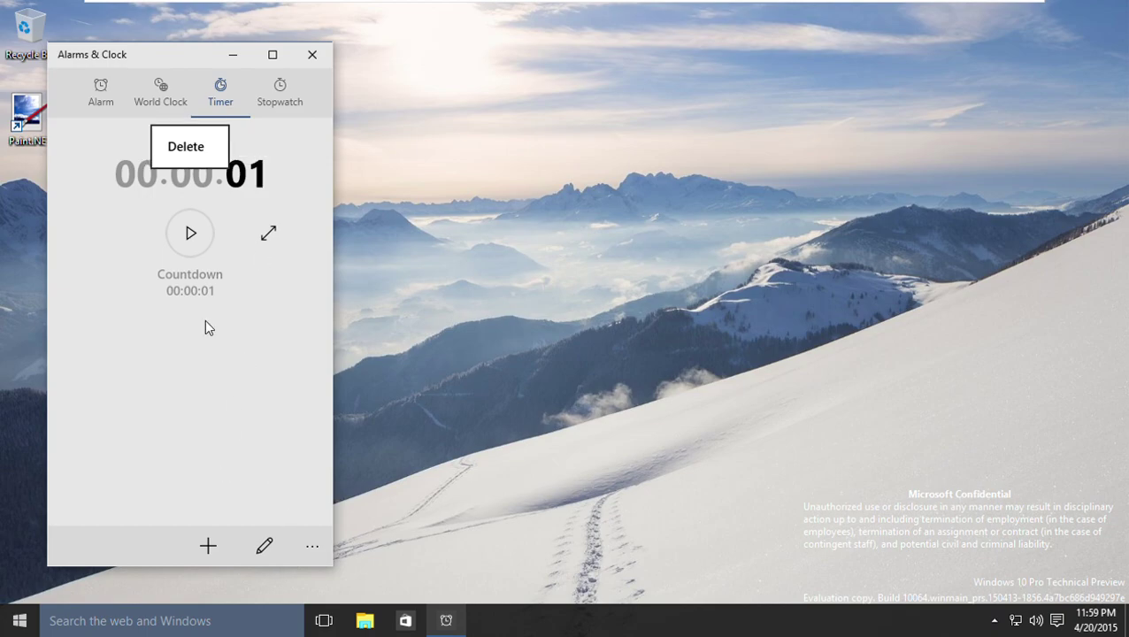
{"action": "left_click", "coordinate": [192, 156]}
View the stopwatch and the alarm list, and close Alarms & Clock
{"action": "left_click", "coordinate": [280, 73]}
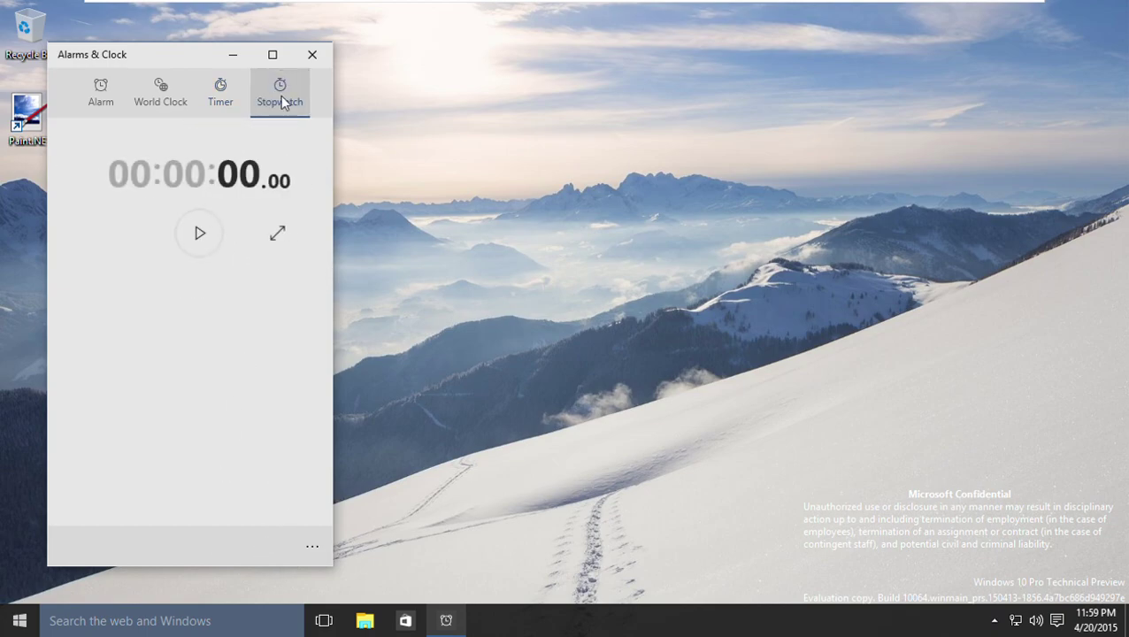
{"action": "left_click", "coordinate": [104, 90]}
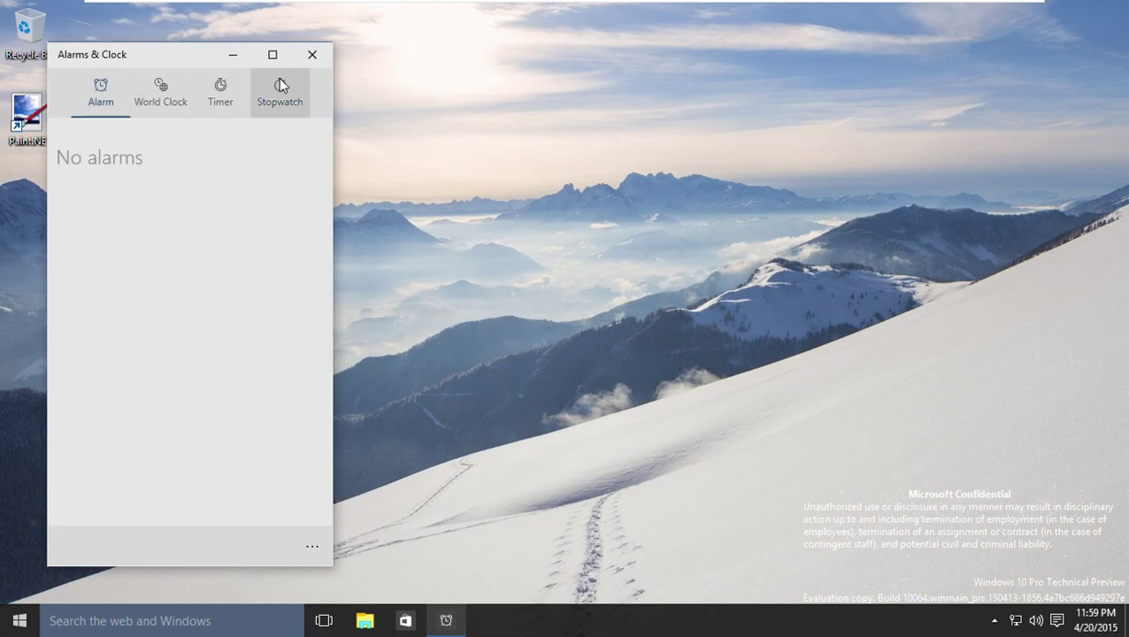
{"action": "left_click", "coordinate": [313, 54]}
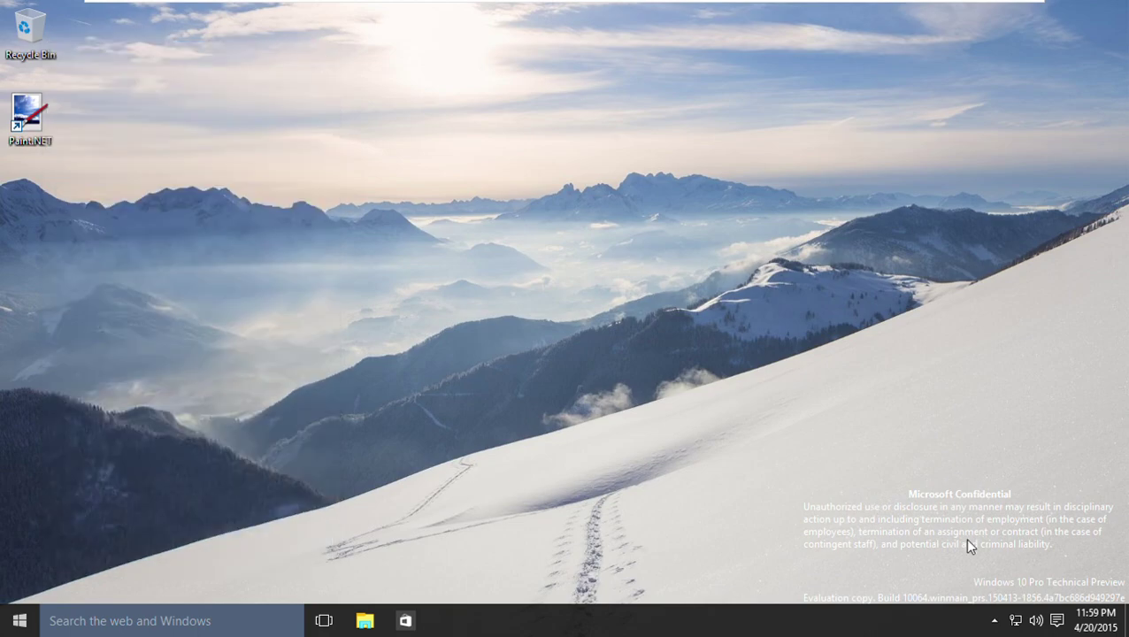
Watch the system clock and calendar view as the time passes midnight, reopening it to check the current date
{"action": "left_click", "coordinate": [1094, 622]}
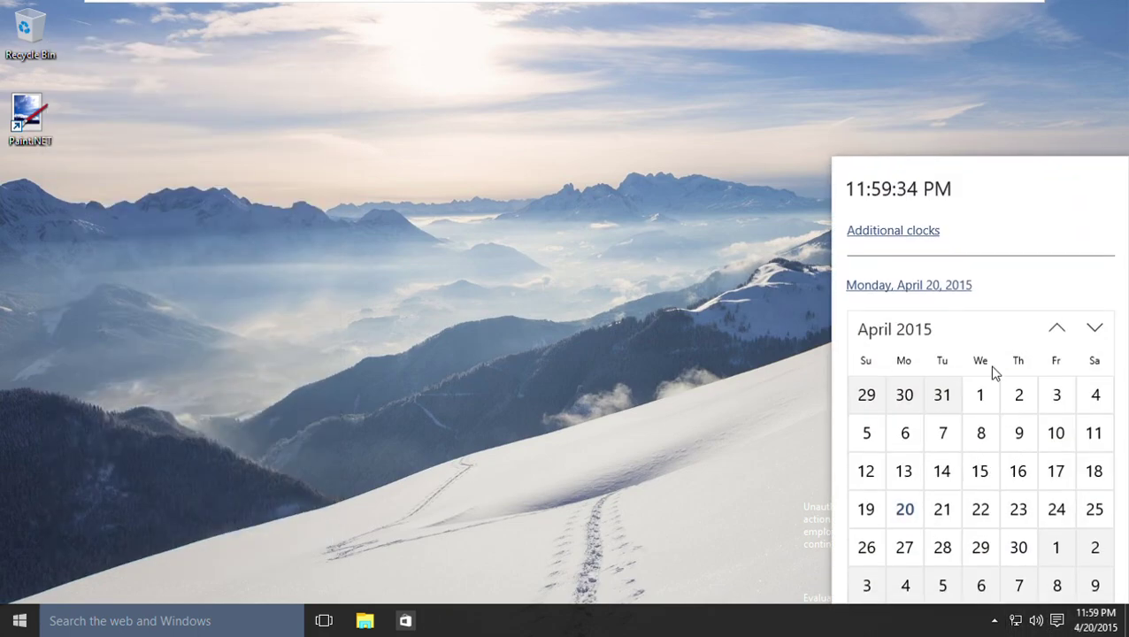
{"action": "left_click", "coordinate": [714, 395]}
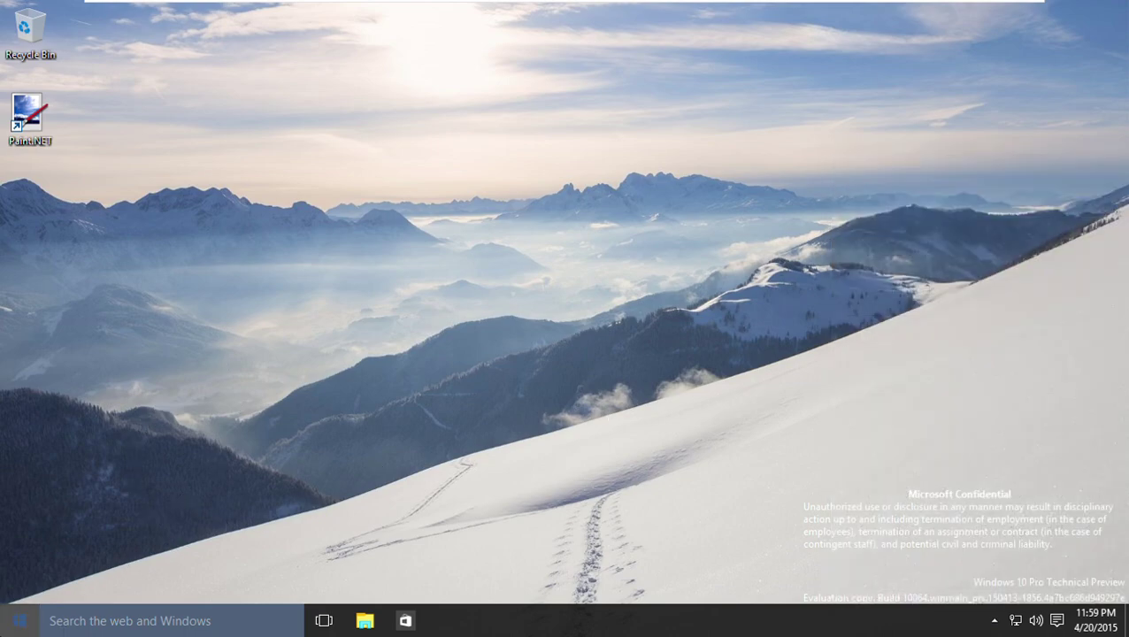
{"action": "left_click", "coordinate": [1082, 624]}
{"action": "left_click", "coordinate": [19, 620]}
{"action": "left_click", "coordinate": [1096, 620]}
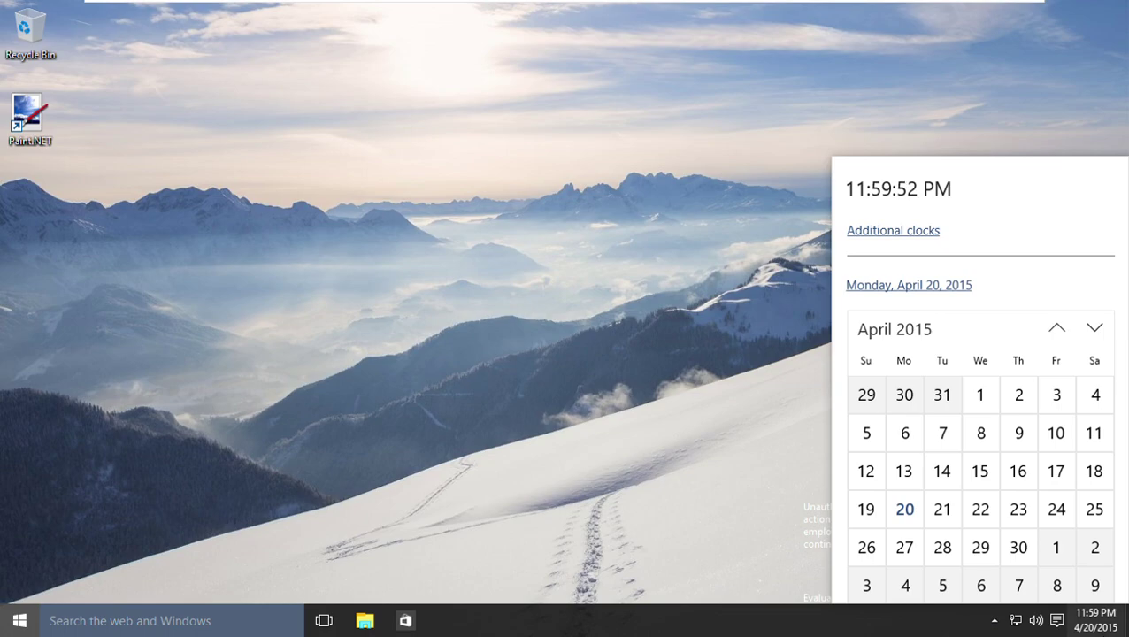
{"action": "left_click", "coordinate": [1096, 624]}
{"action": "left_click", "coordinate": [1096, 624]}
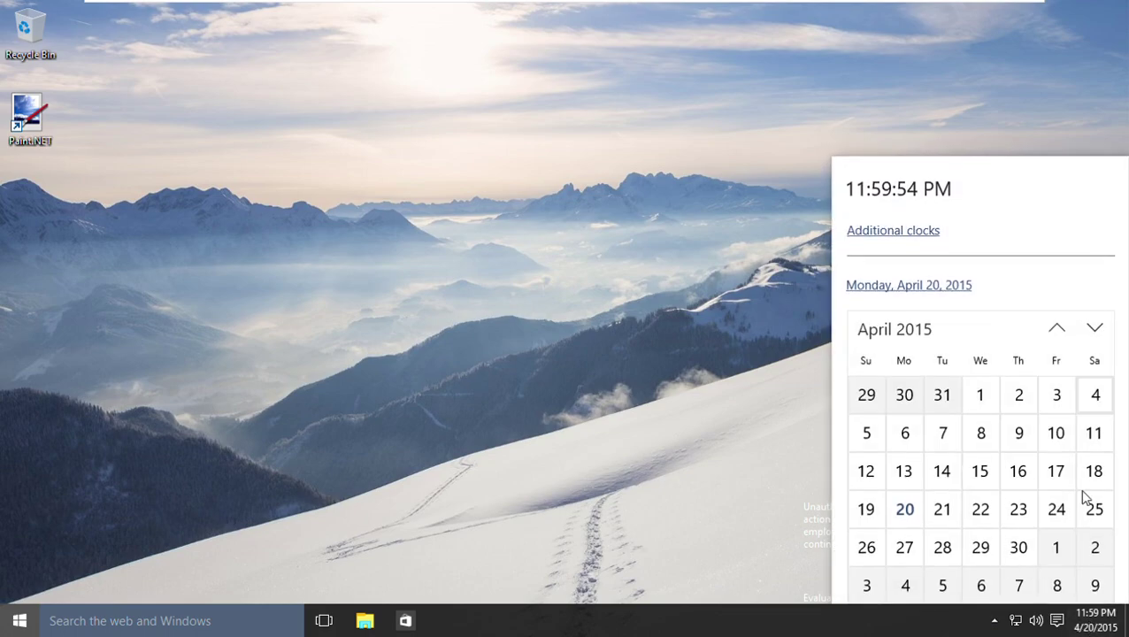
{"action": "left_click", "coordinate": [1048, 633]}
{"action": "left_click", "coordinate": [1053, 624]}
{"action": "left_click", "coordinate": [1092, 626]}
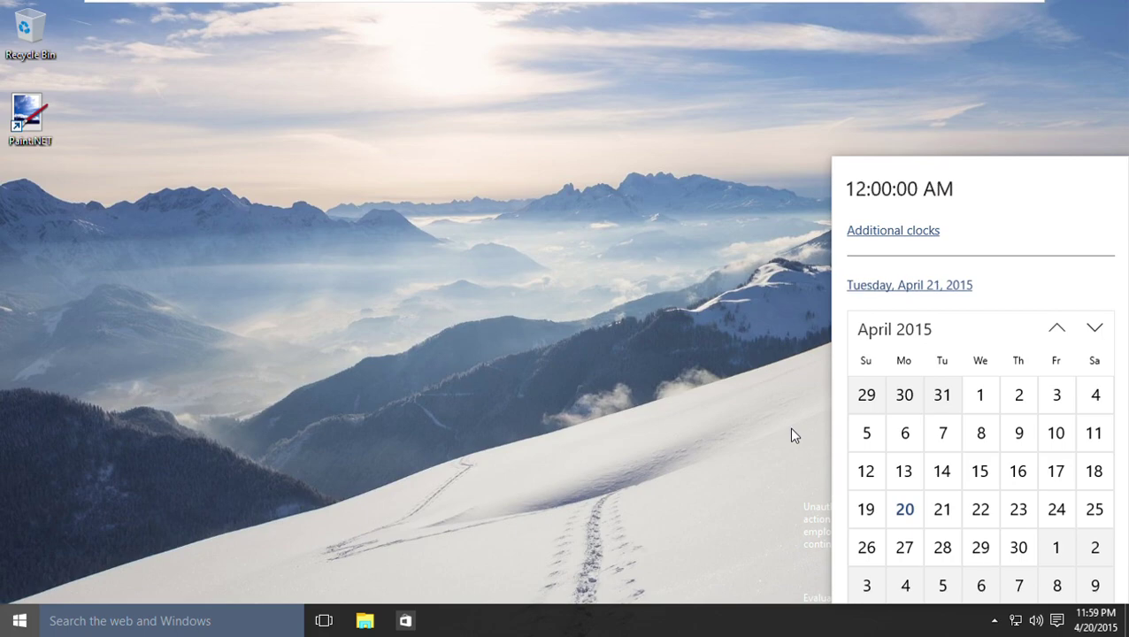
{"action": "left_click", "coordinate": [791, 429]}
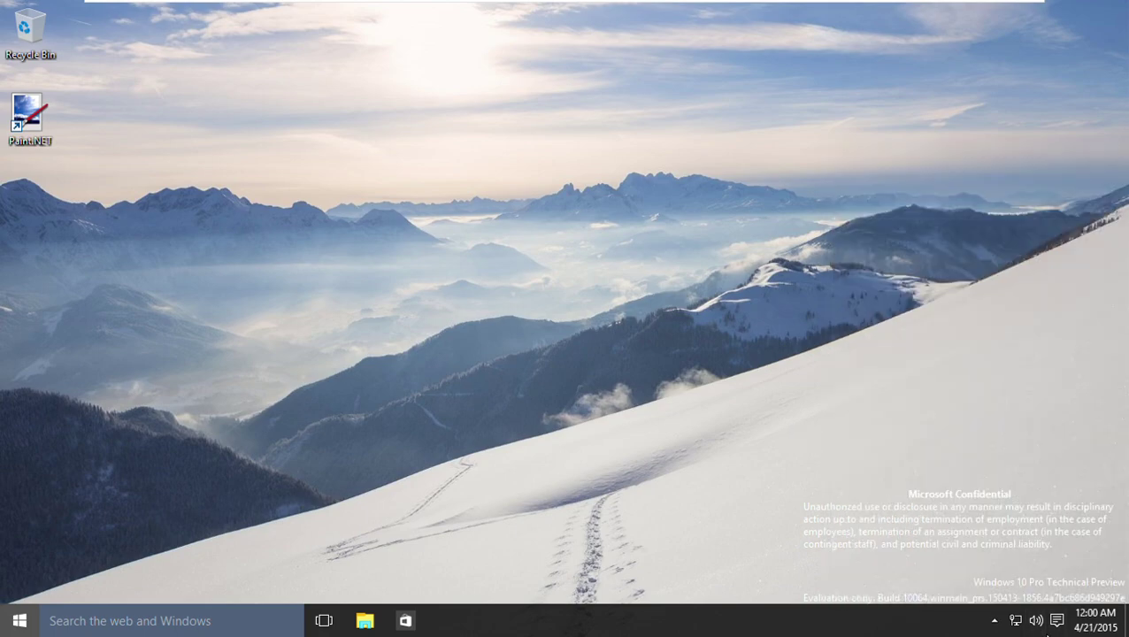
{"action": "left_click", "coordinate": [1069, 628]}
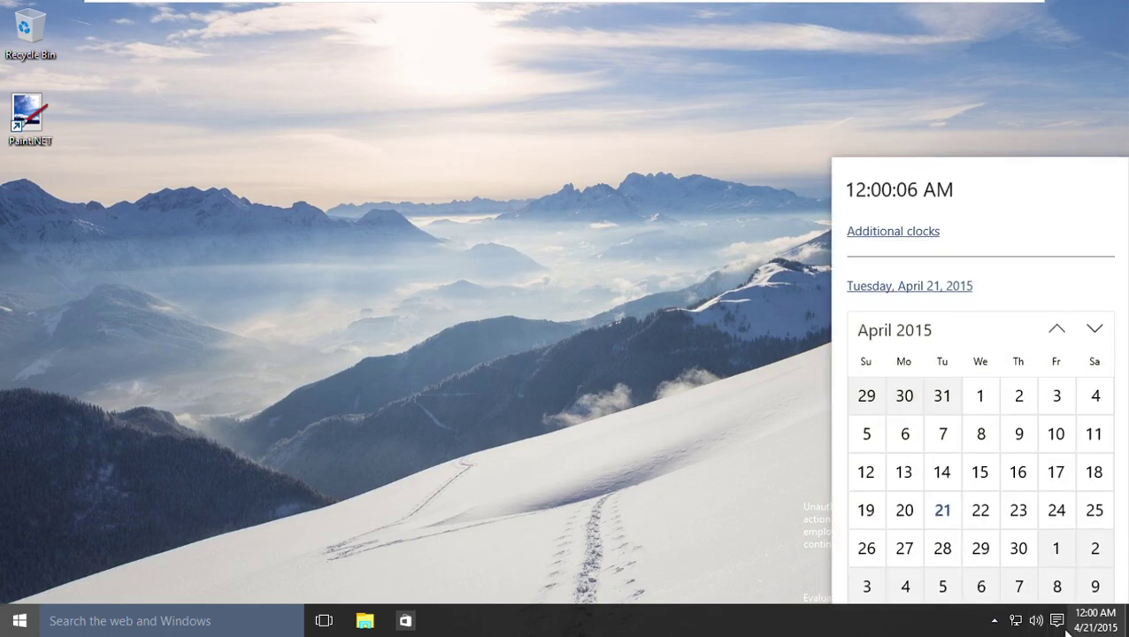
{"action": "left_click", "coordinate": [1058, 622]}
{"action": "left_click", "coordinate": [670, 423]}
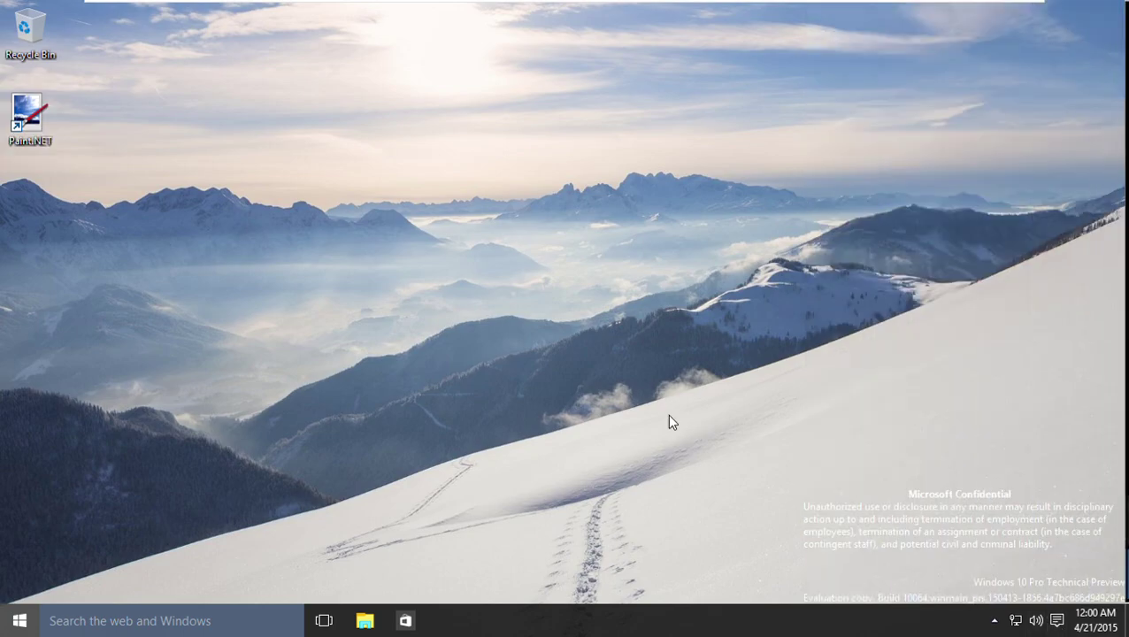
Open Command Prompt as administrator
{"action": "right_click", "coordinate": [20, 620]}
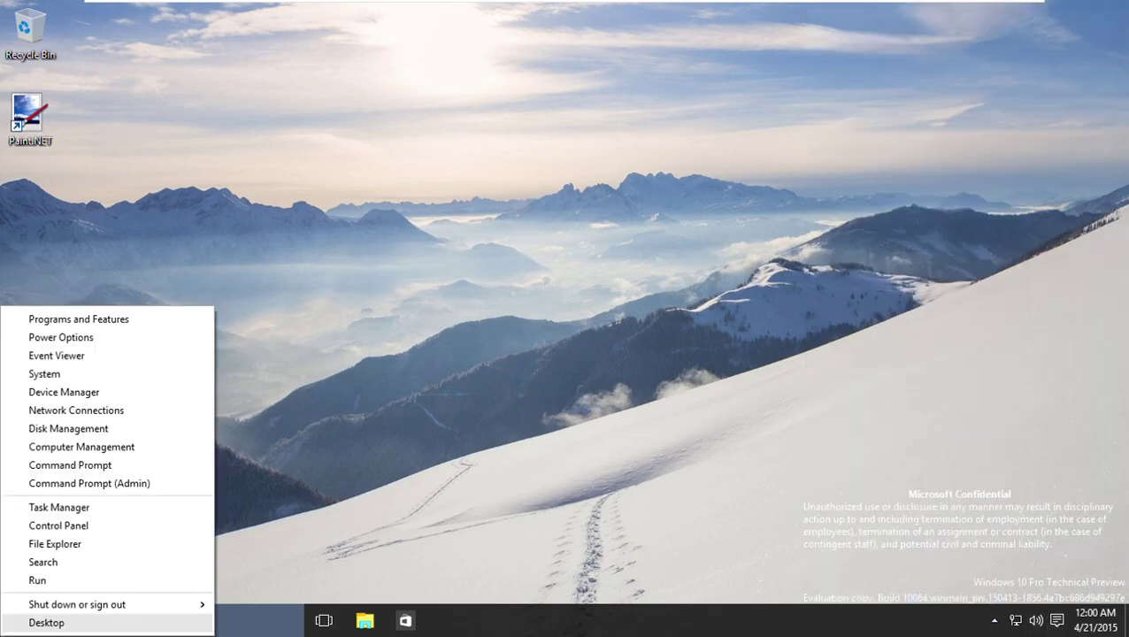
{"action": "left_click", "coordinate": [105, 487]}
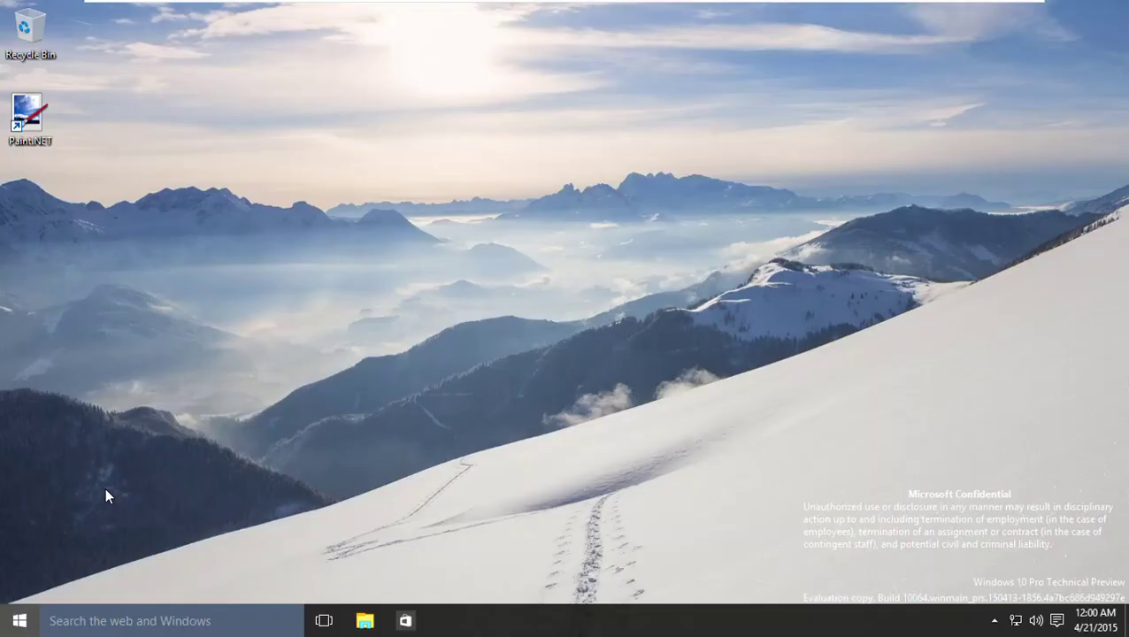
{"action": "right_click", "coordinate": [20, 621]}
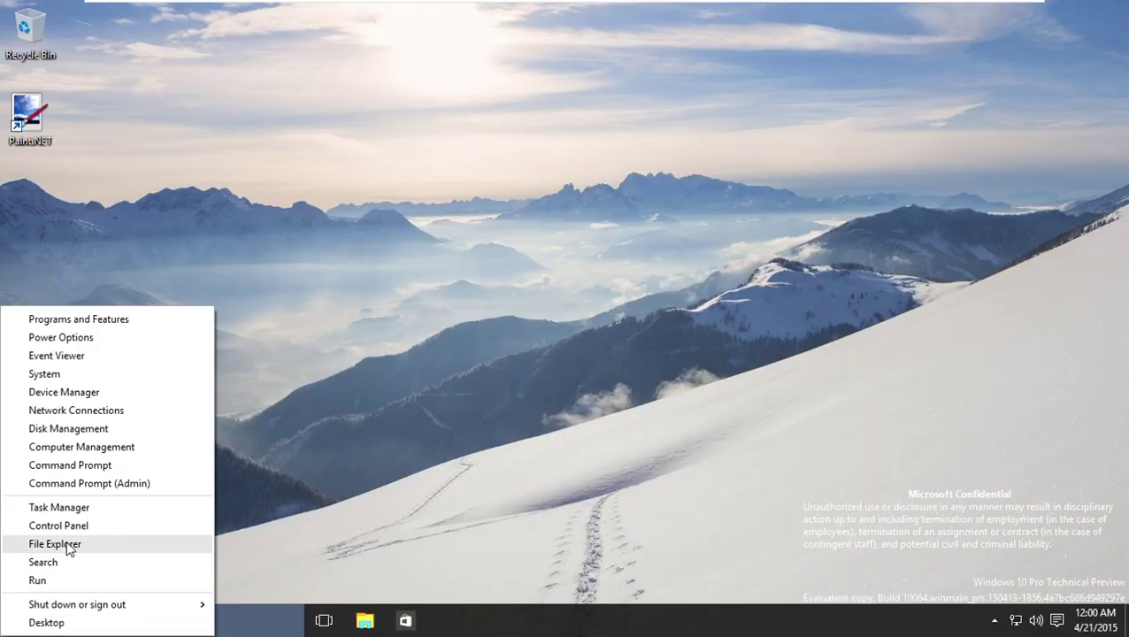
{"action": "left_click", "coordinate": [88, 483]}
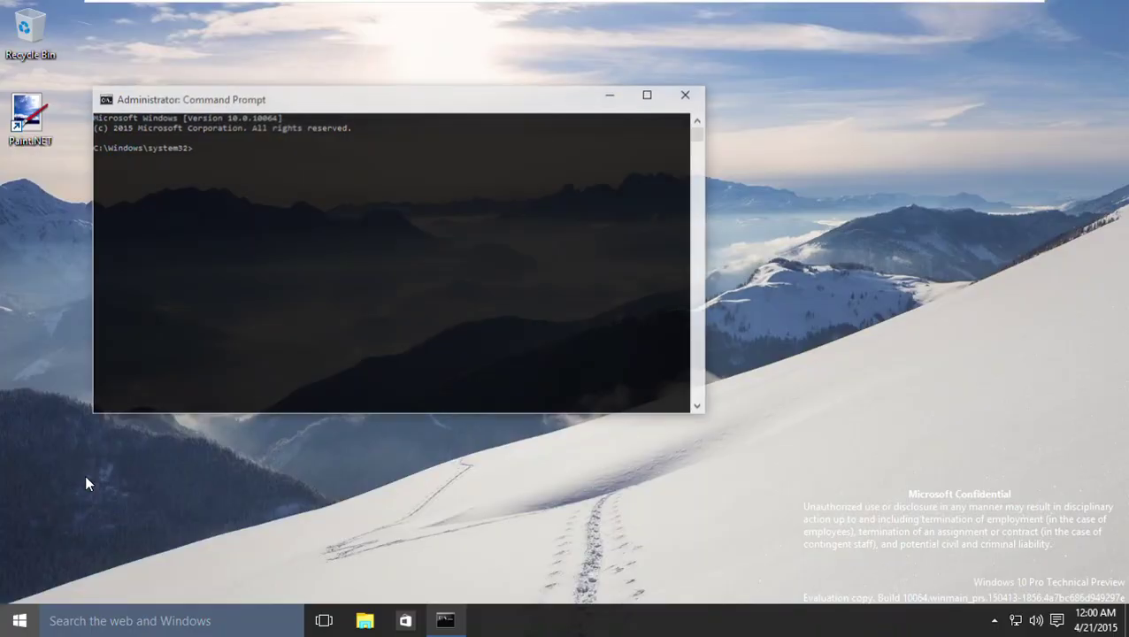
Try to restart the computer with shutdown -r -t and examine the shutdown command's usage help for the restart option
{"action": "type", "text": "shutdown-r -t"}
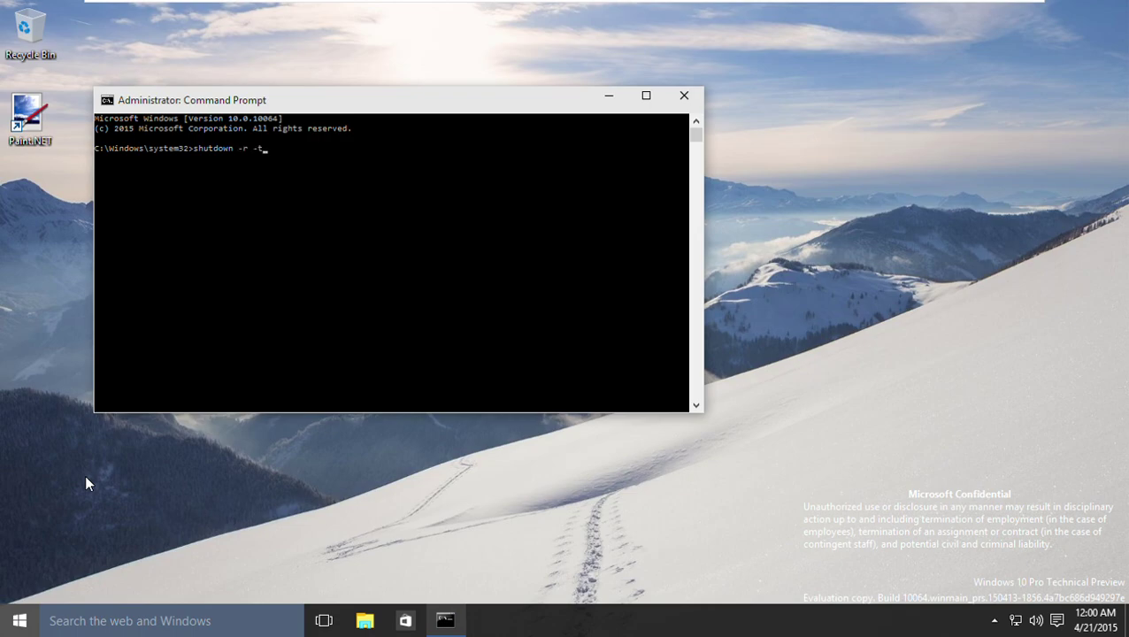
{"action": "key", "text": "Return"}
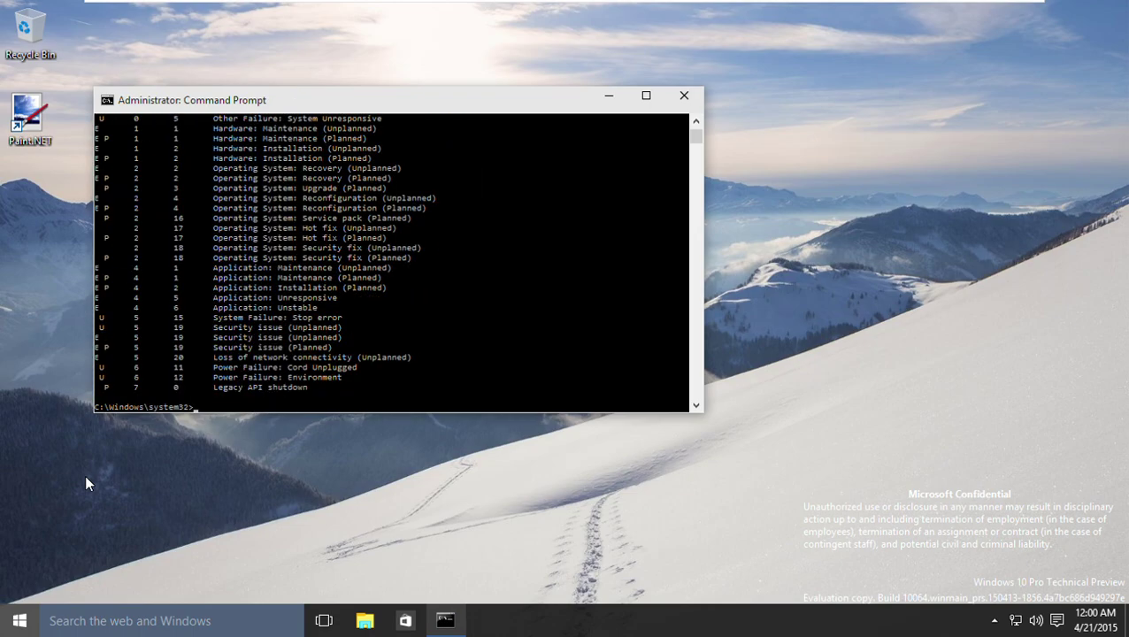
{"action": "type", "text": "shut"}
{"action": "scroll", "coordinate": [316, 271], "scroll_direction": "up", "scroll_amount": 20}
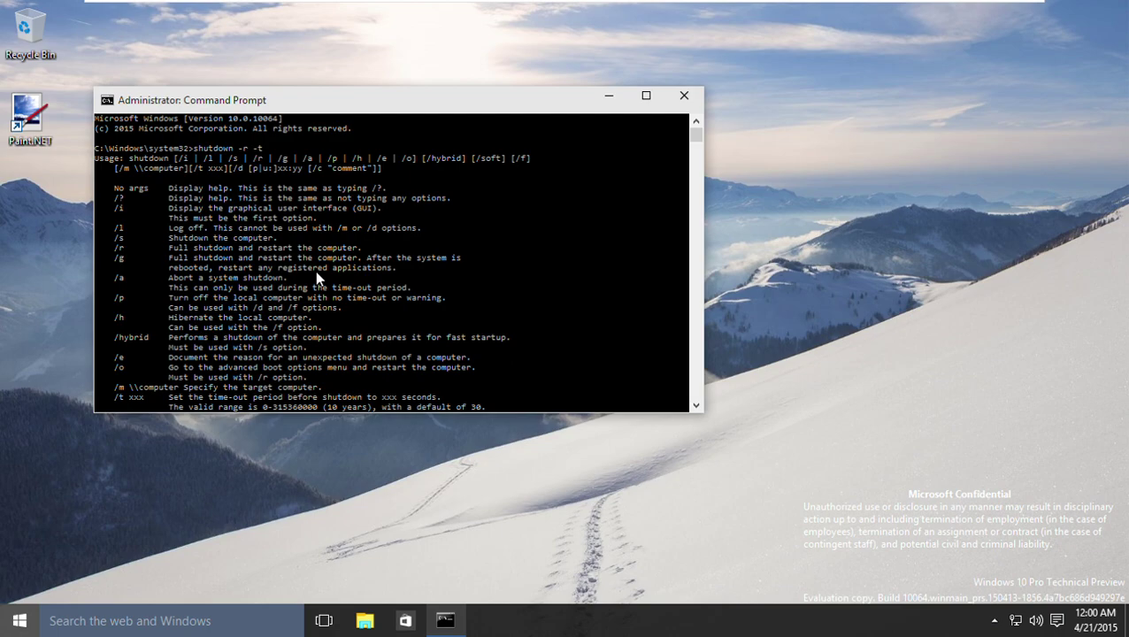
Restart the computer with the command shutdown /r and exit Command Prompt
{"action": "type", "text": "shutshutd"}
{"action": "key", "text": "BackSpace"}
{"action": "key", "text": "BackSpace"}
{"action": "key", "text": "BackSpace"}
{"action": "key", "text": "BackSpace"}
{"action": "key", "text": "BackSpace"}
{"action": "type", "text": "down /"}
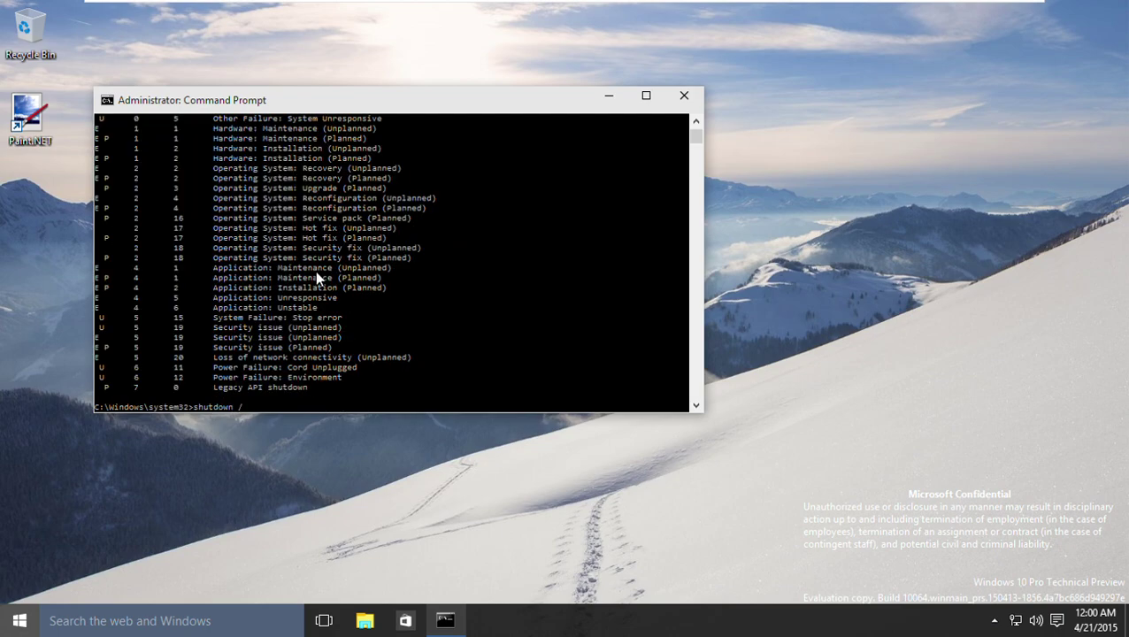
{"action": "type", "text": "r"}
{"action": "key", "text": "Return"}
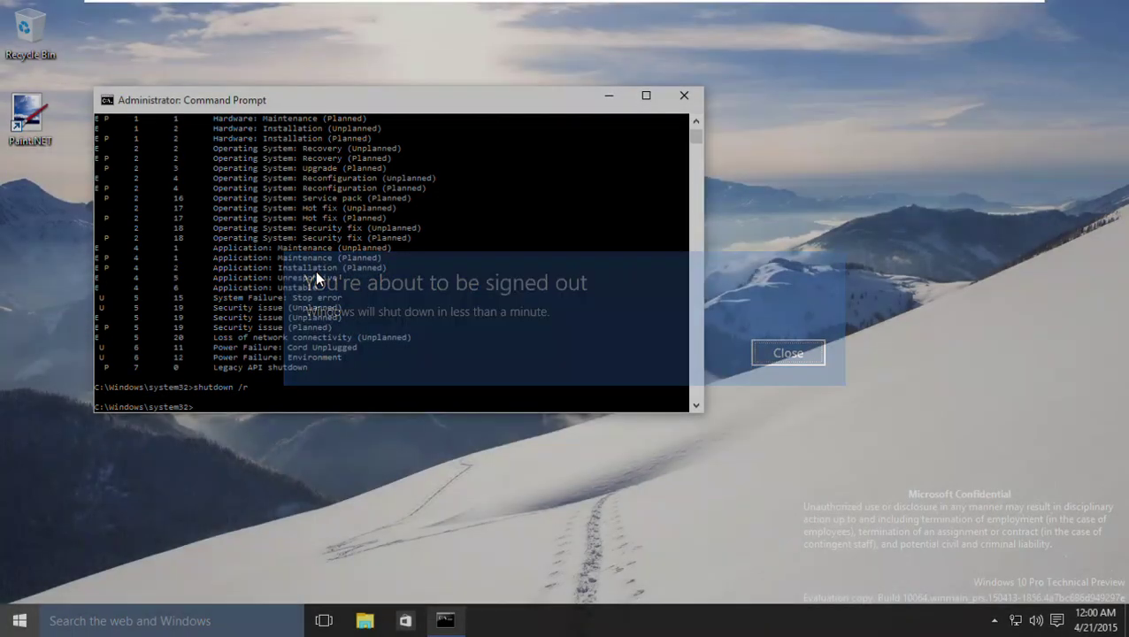
{"action": "type", "text": "exit"}
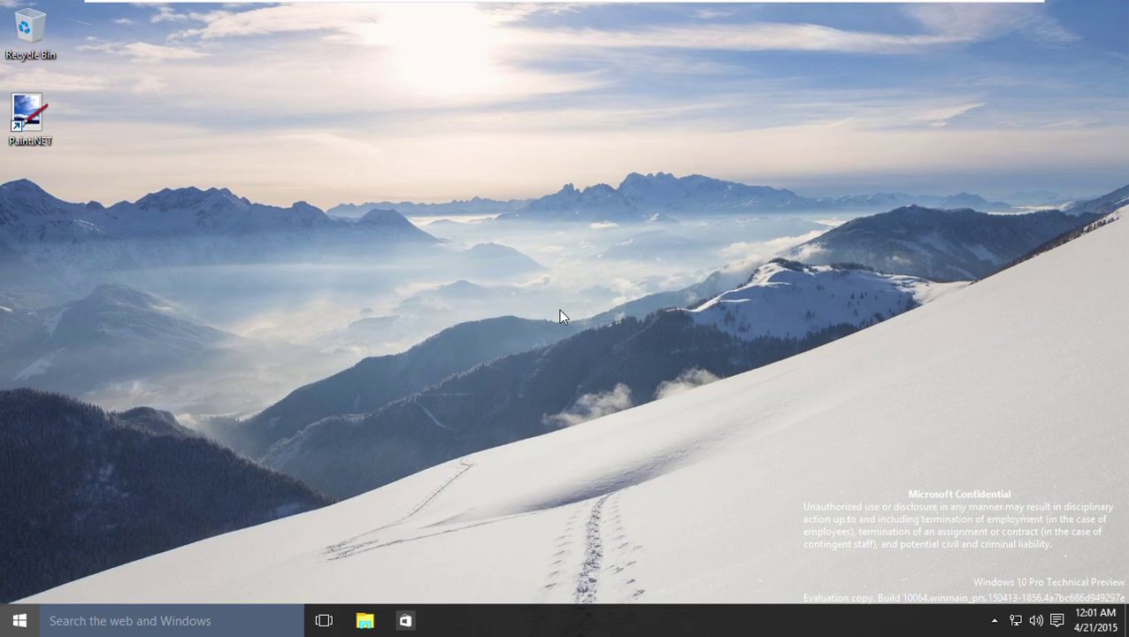
{"action": "key", "text": "super"}
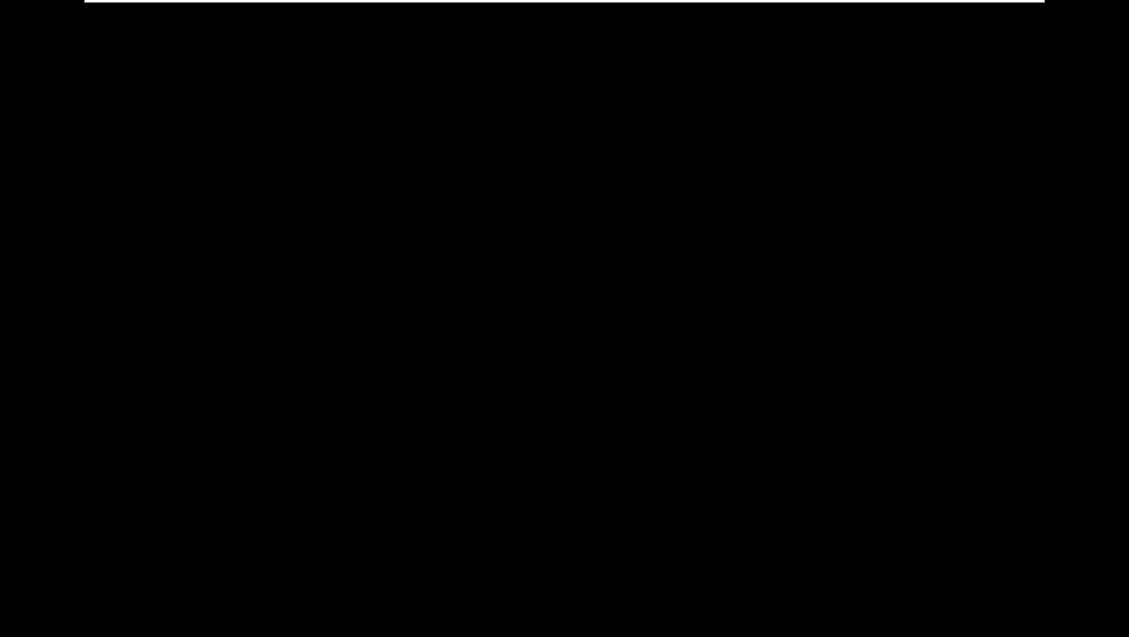
Bring up the boot menu during startup and enter the BIOS setup utility
{"action": "key", "text": "Escape"}
{"action": "key", "text": "Down"}
{"action": "key", "text": "Down"}
{"action": "key", "text": "Down"}
{"action": "key", "text": "Down"}
{"action": "key", "text": "Return"}
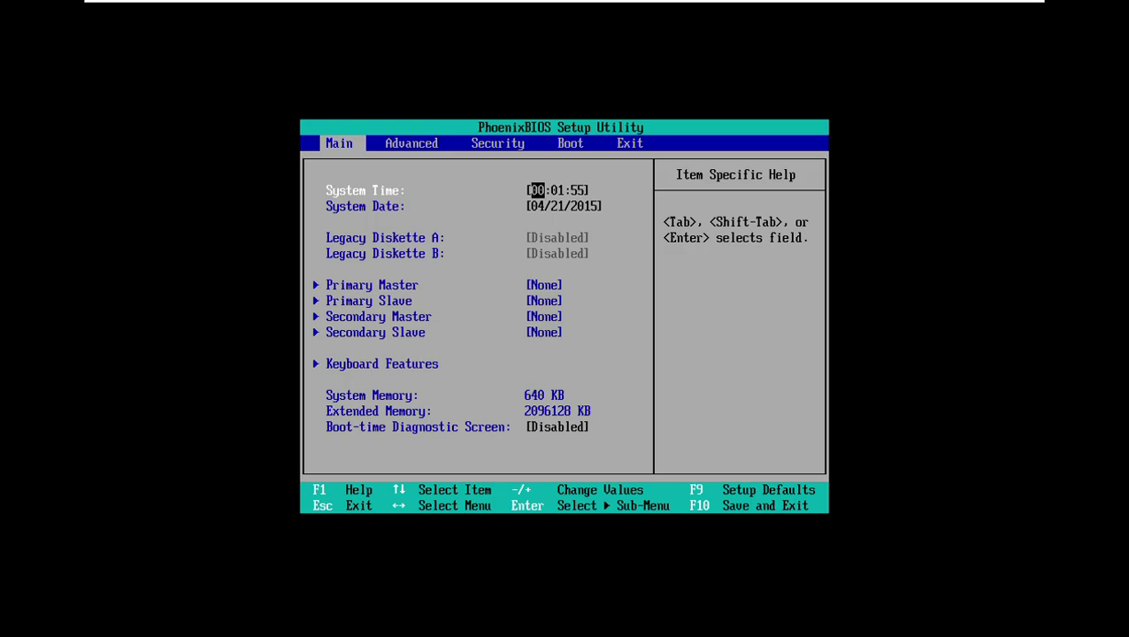
Set the BIOS System Date to 10/01/2015
{"action": "key", "text": "Down"}
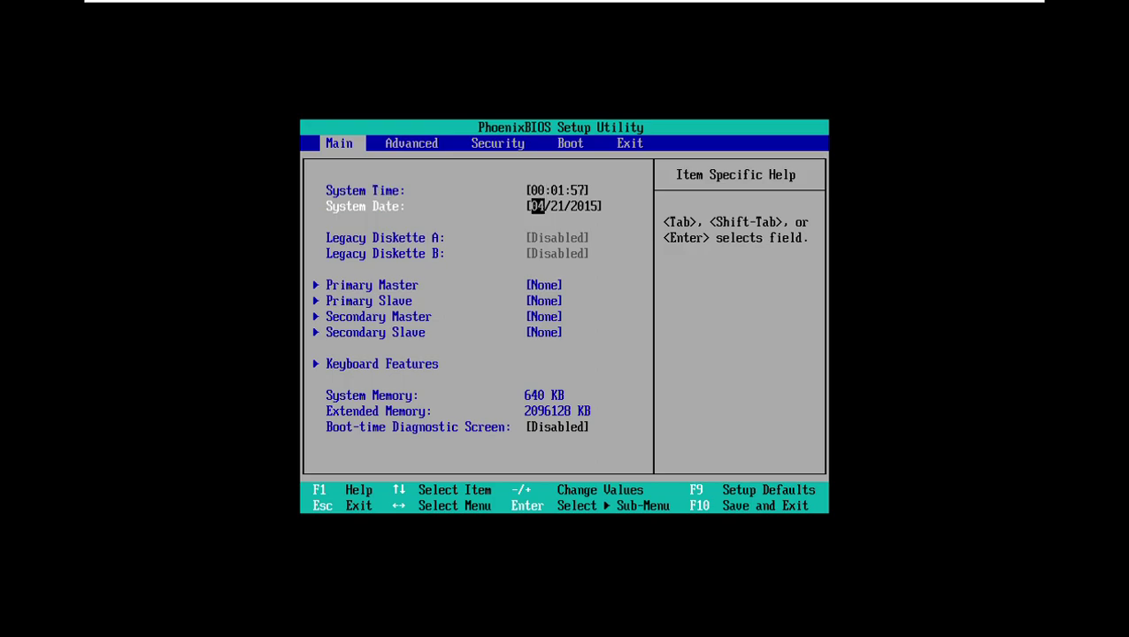
{"action": "type", "text": "10/01"}
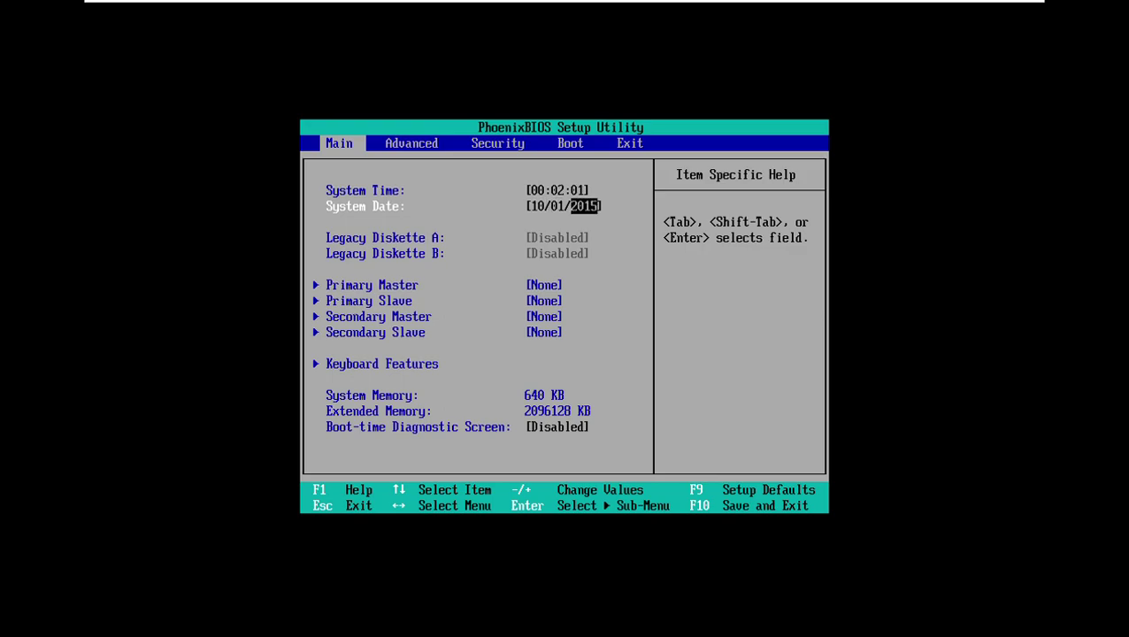
Set the BIOS System Time to 11:58:00 and exit the setup utility, saving the changes
{"action": "key", "text": "Up"}
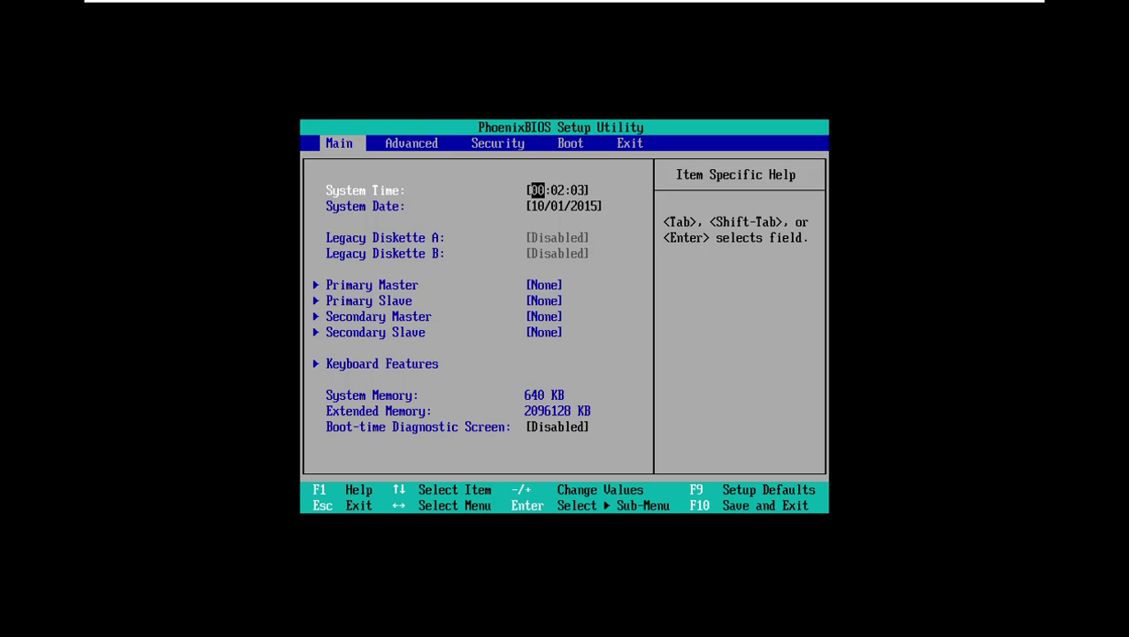
{"action": "type", "text": "11"}
{"action": "key", "text": "Return"}
{"action": "type", "text": "58"}
{"action": "key", "text": "Return"}
{"action": "type", "text": "00"}
{"action": "key", "text": "F10"}
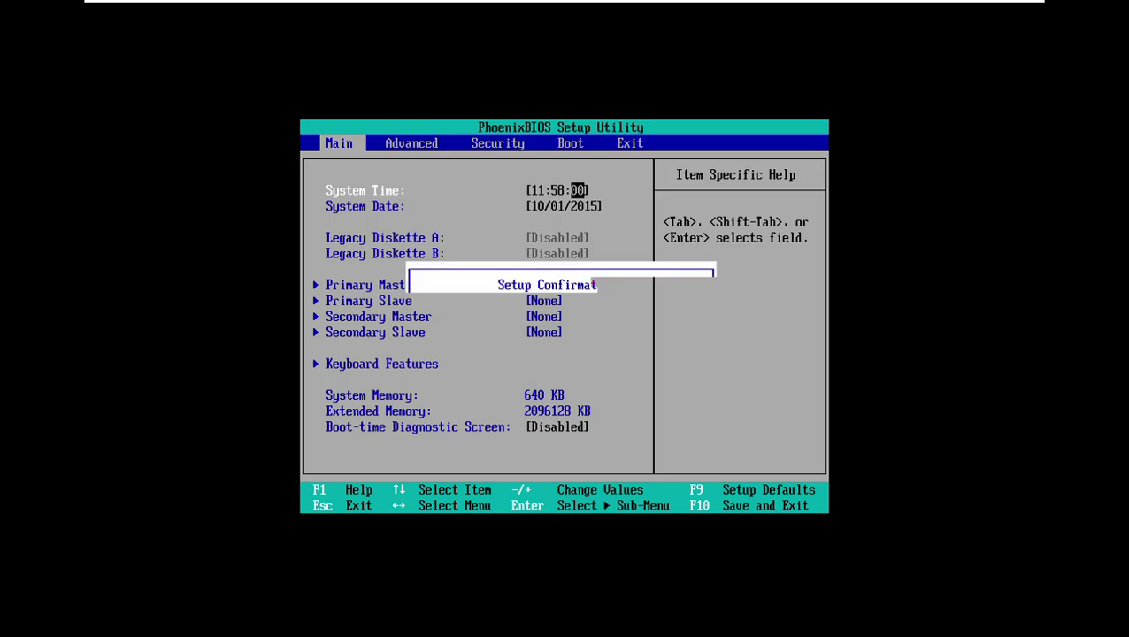
{"action": "key", "text": "Return"}
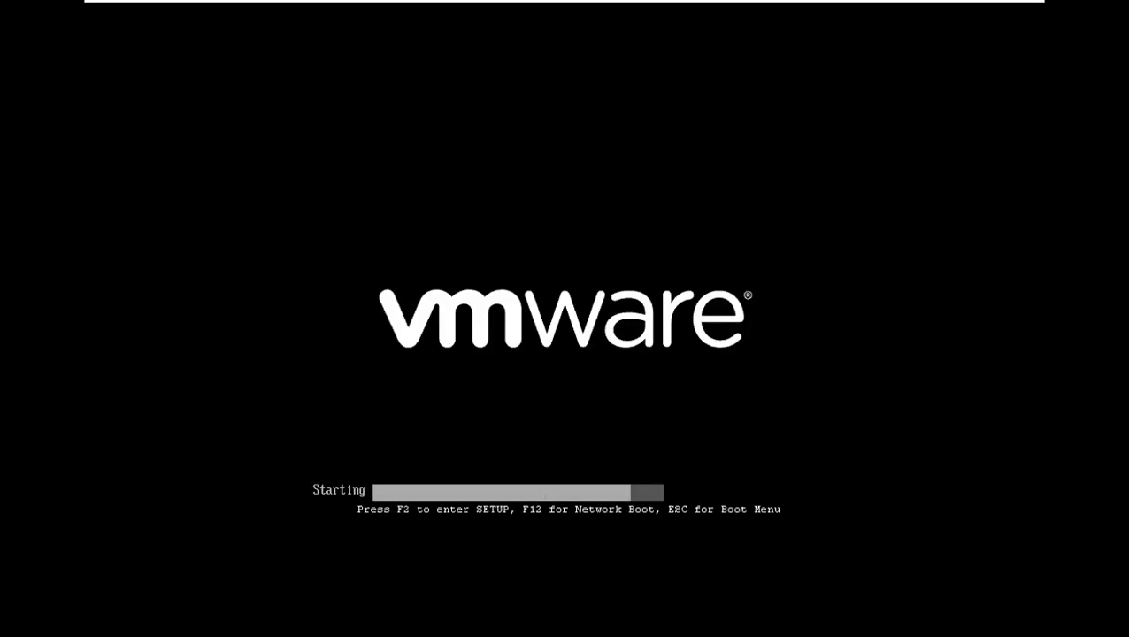